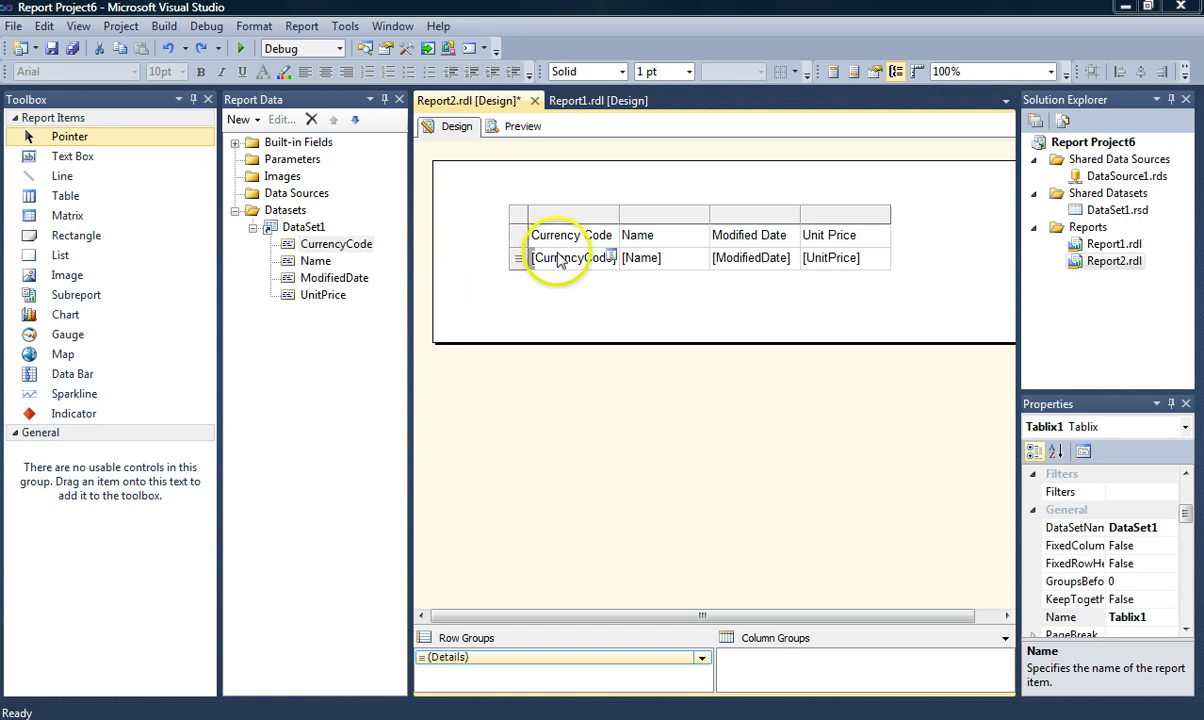
Render Report2.rdl in Preview and scroll through its Currency Code, Name, Modified Date and Unit Price rows.
left_click(522, 132)
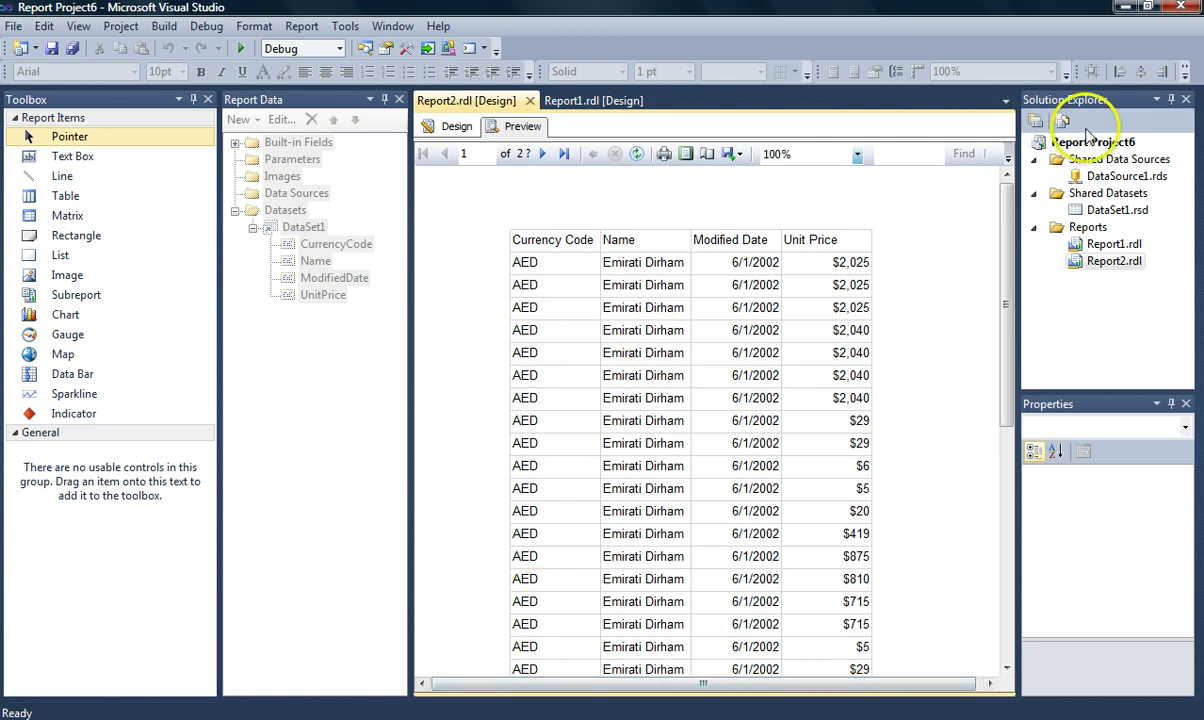
mouse_move(1005, 185)
left_mouse_down()
mouse_move(997, 487)
mouse_move(1000, 167)
left_mouse_up()
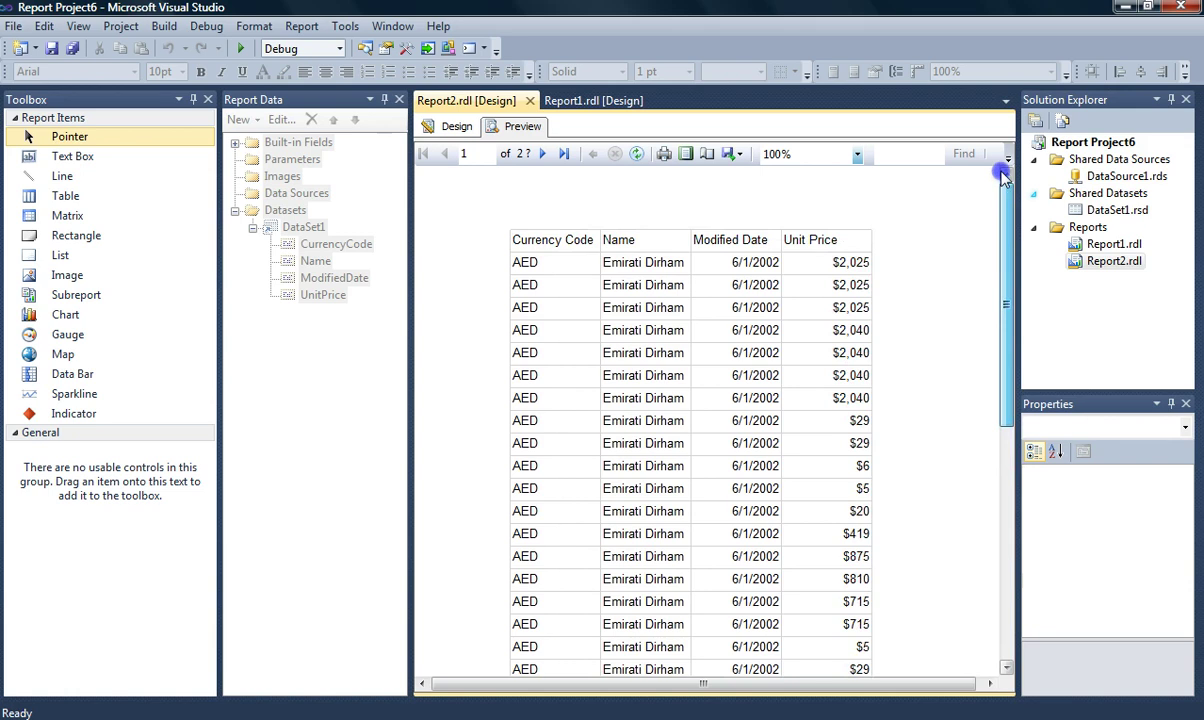
Return to the design layout and select the table to expose its row and column handles.
left_click(452, 130)
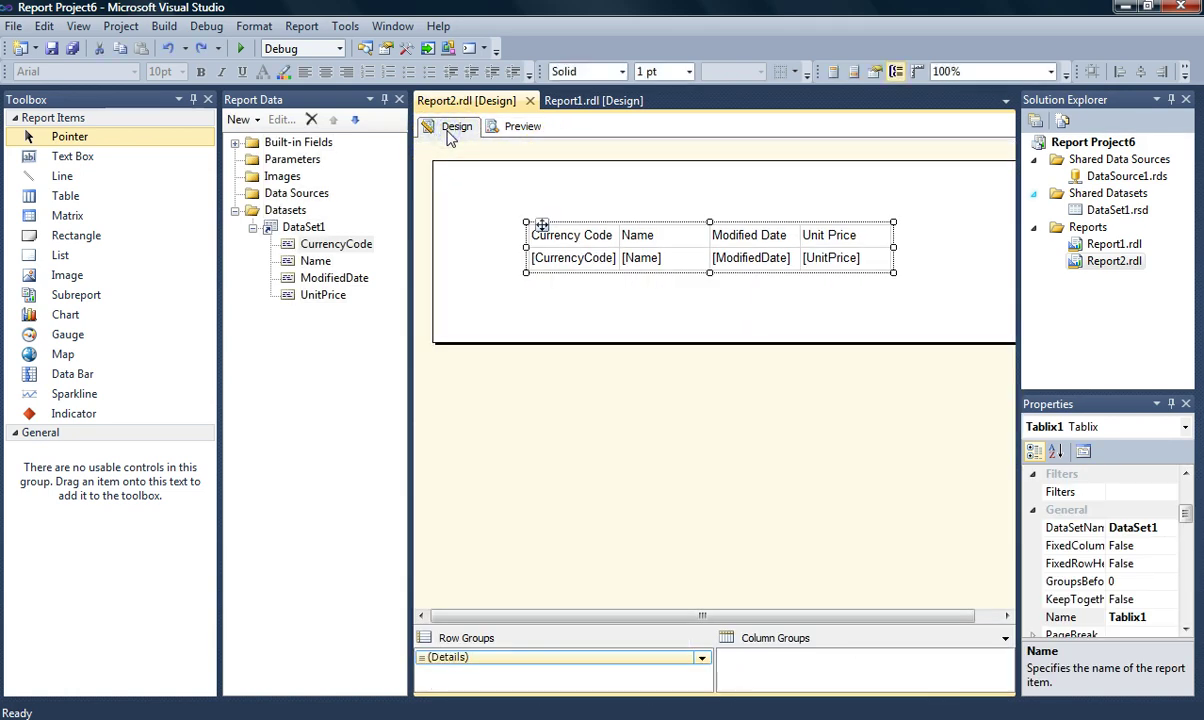
left_click(533, 242)
left_click(543, 235)
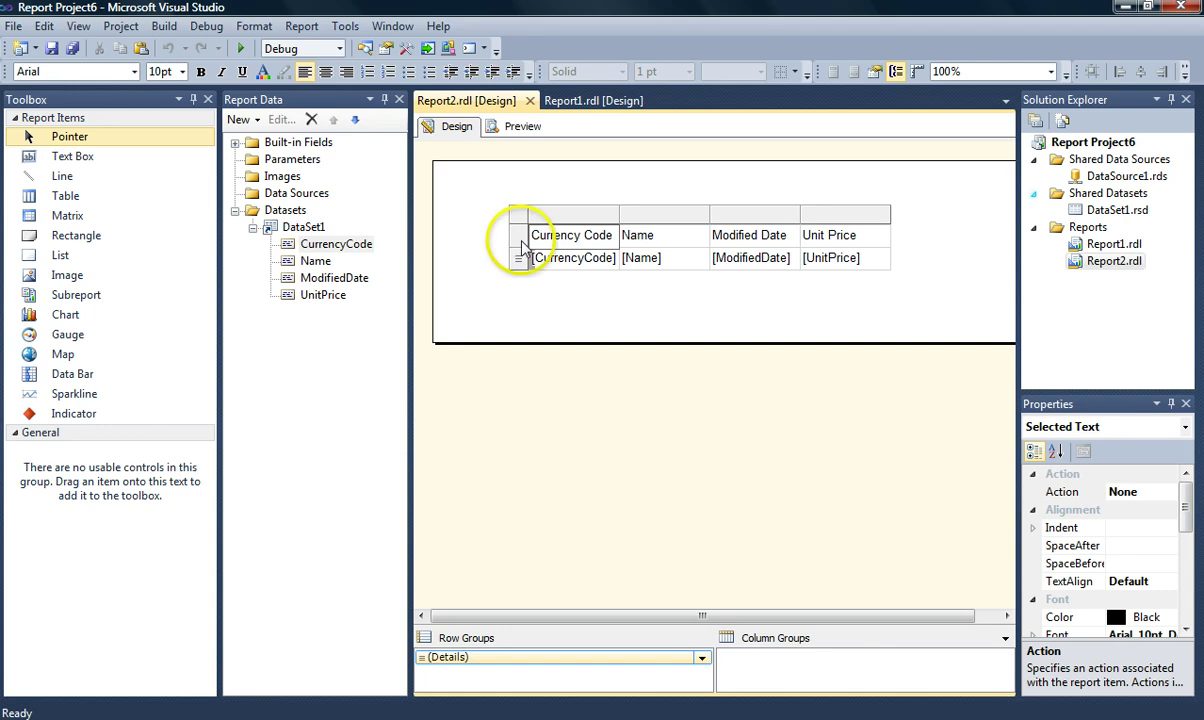
right_click(515, 240)
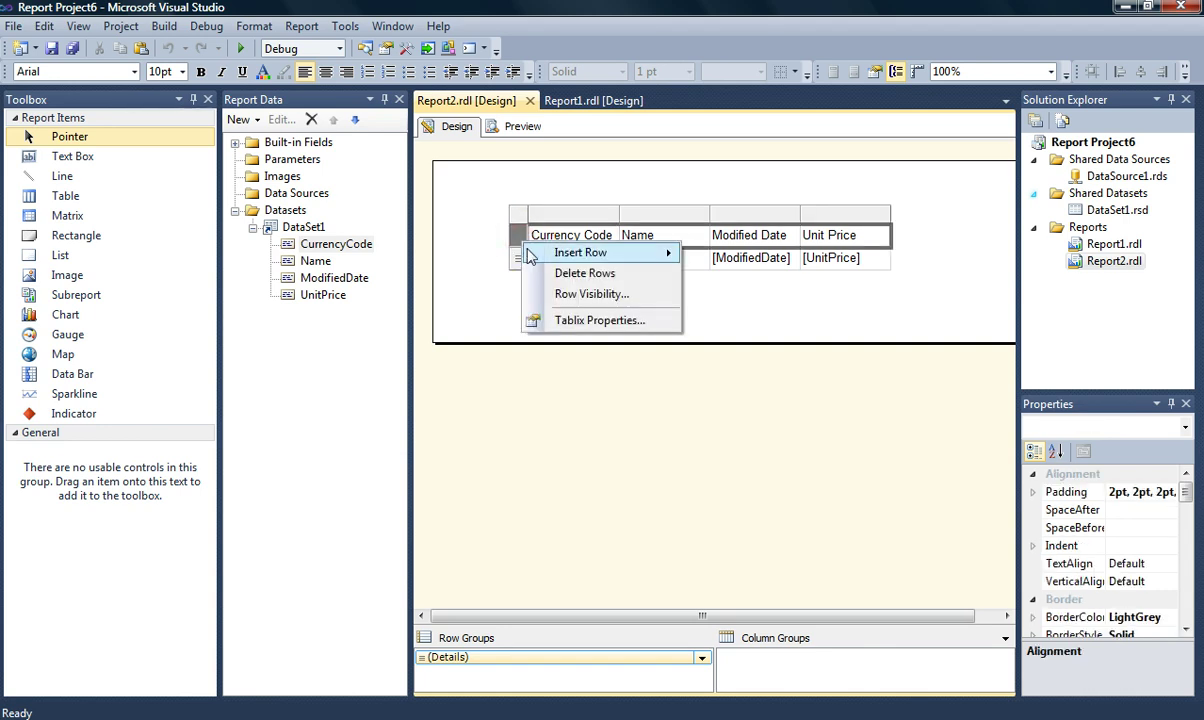
mouse_move(530, 257)
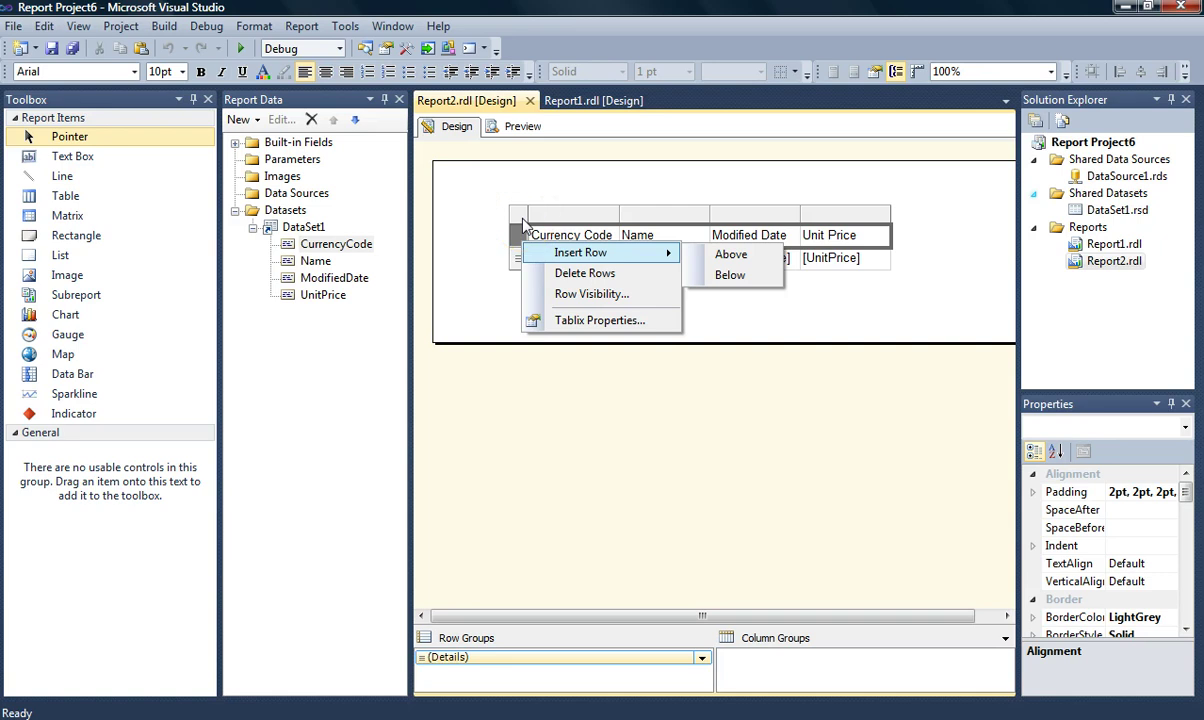
left_click(524, 226)
right_click(520, 219)
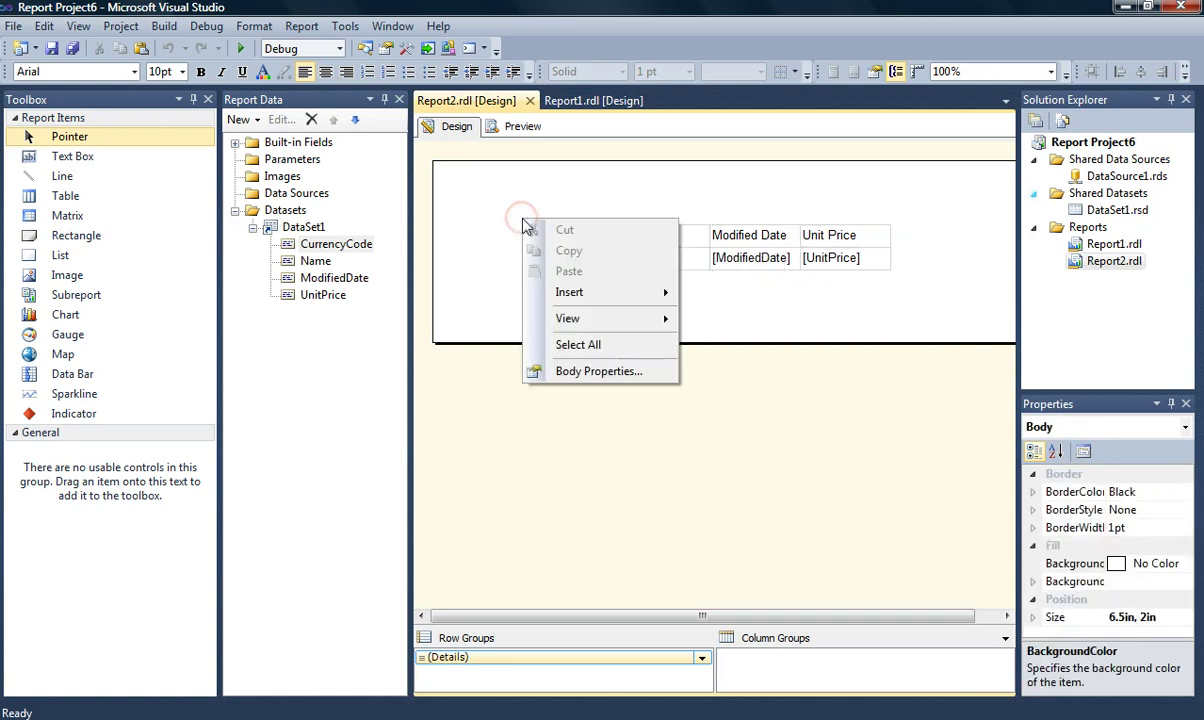
left_click(564, 257)
double_click(564, 257)
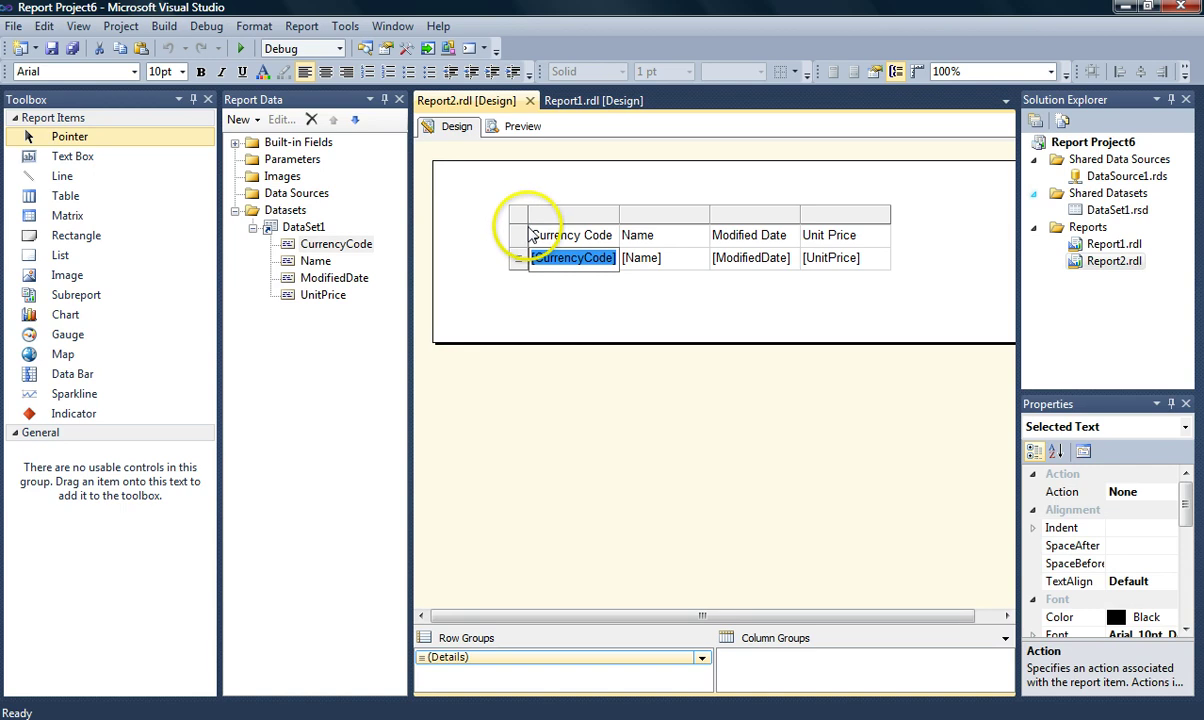
Insert an empty column to the left of Currency Code from the column handle's Insert Column menu.
right_click(529, 229)
left_click(524, 214)
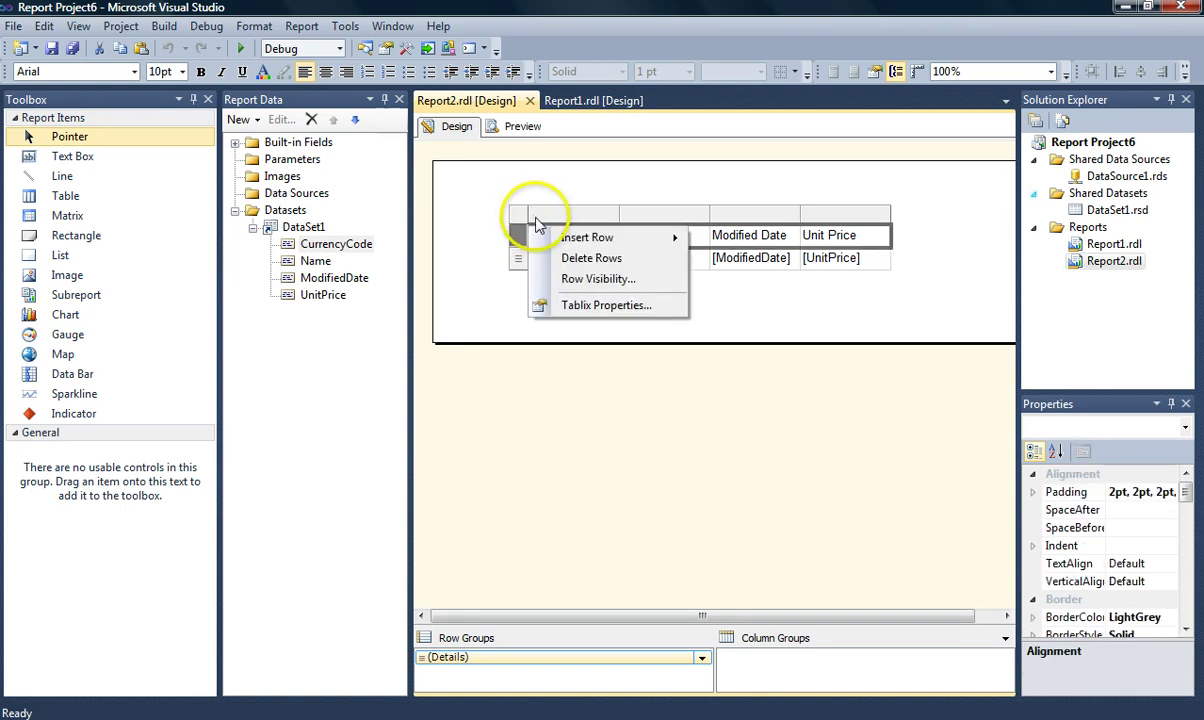
right_click(536, 216)
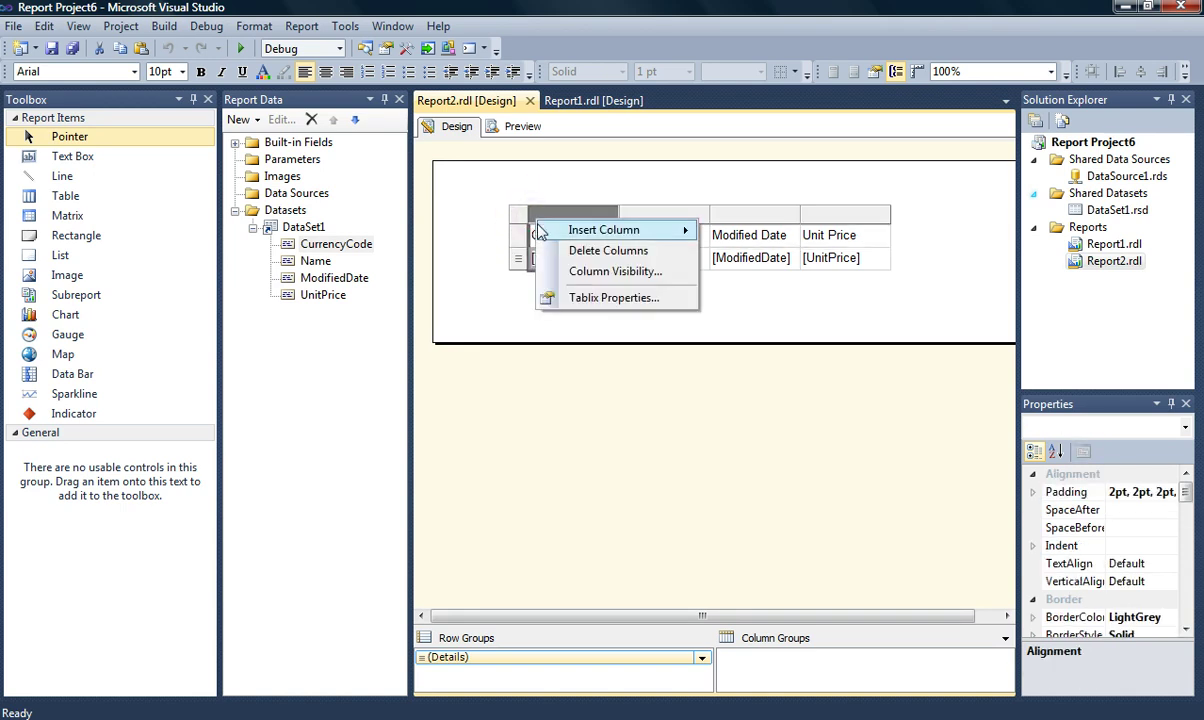
left_click(623, 230)
left_click(703, 232)
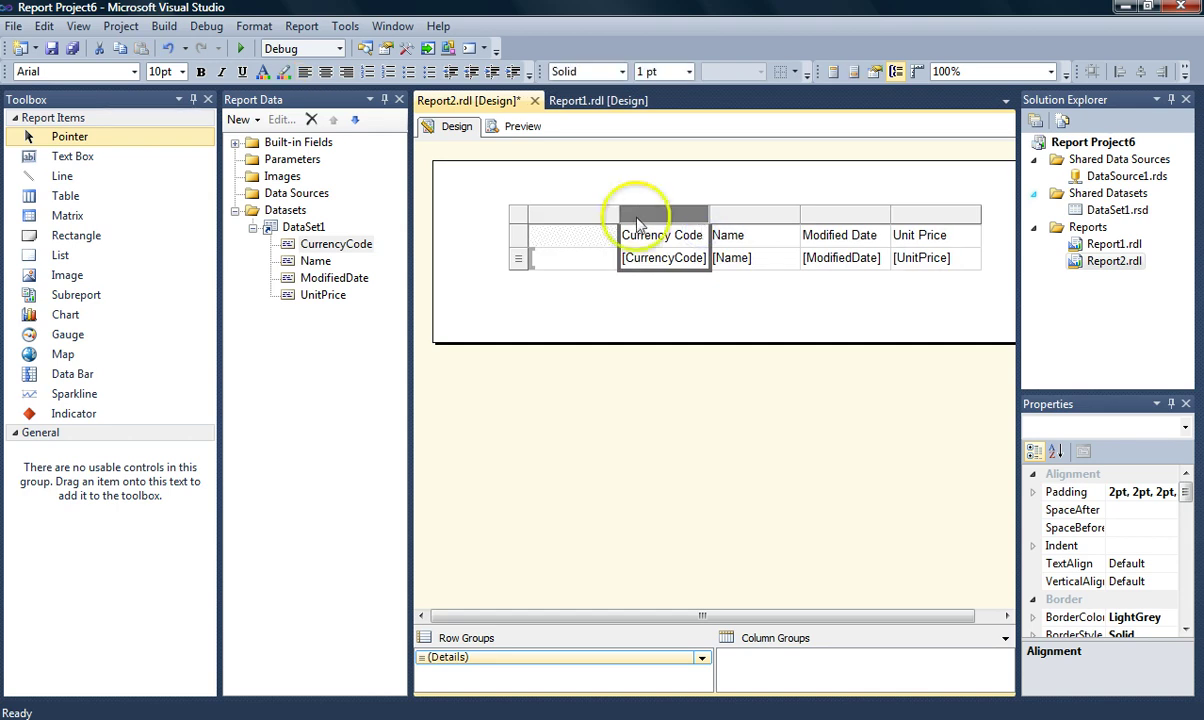
Open the new detail cell's expression editor and insert RowNumber from Common Functions > Miscellaneous.
left_click(571, 259)
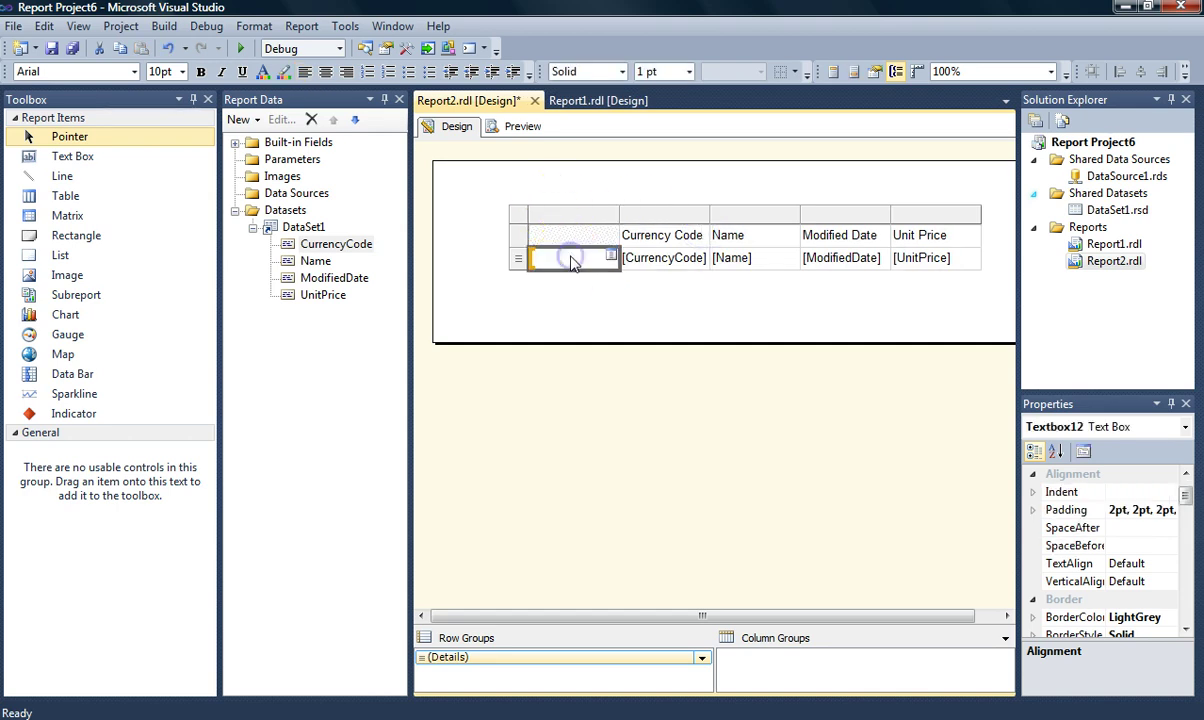
right_click(571, 259)
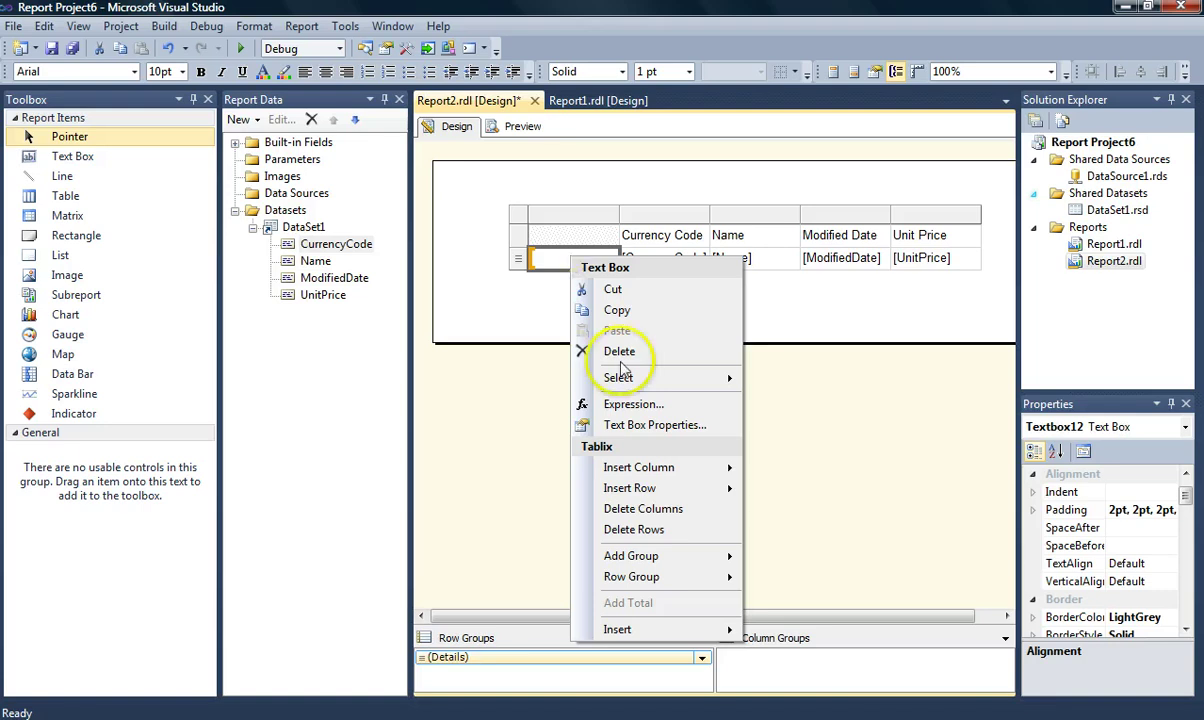
left_click(631, 406)
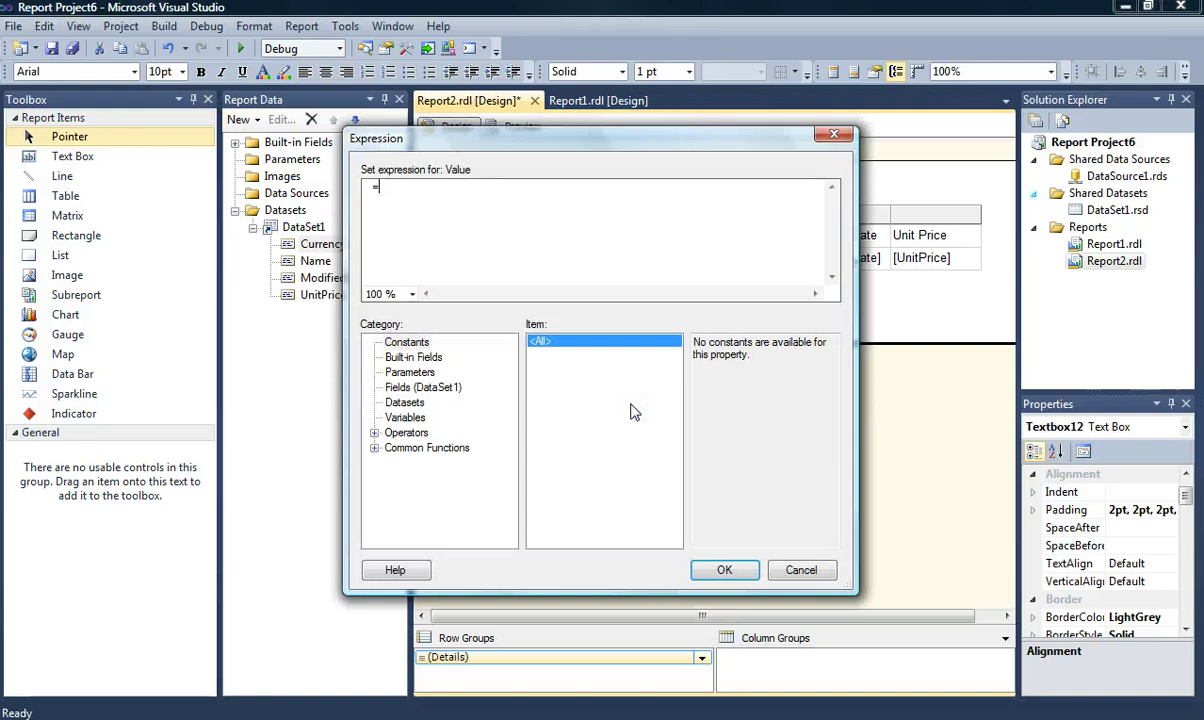
left_click(374, 448)
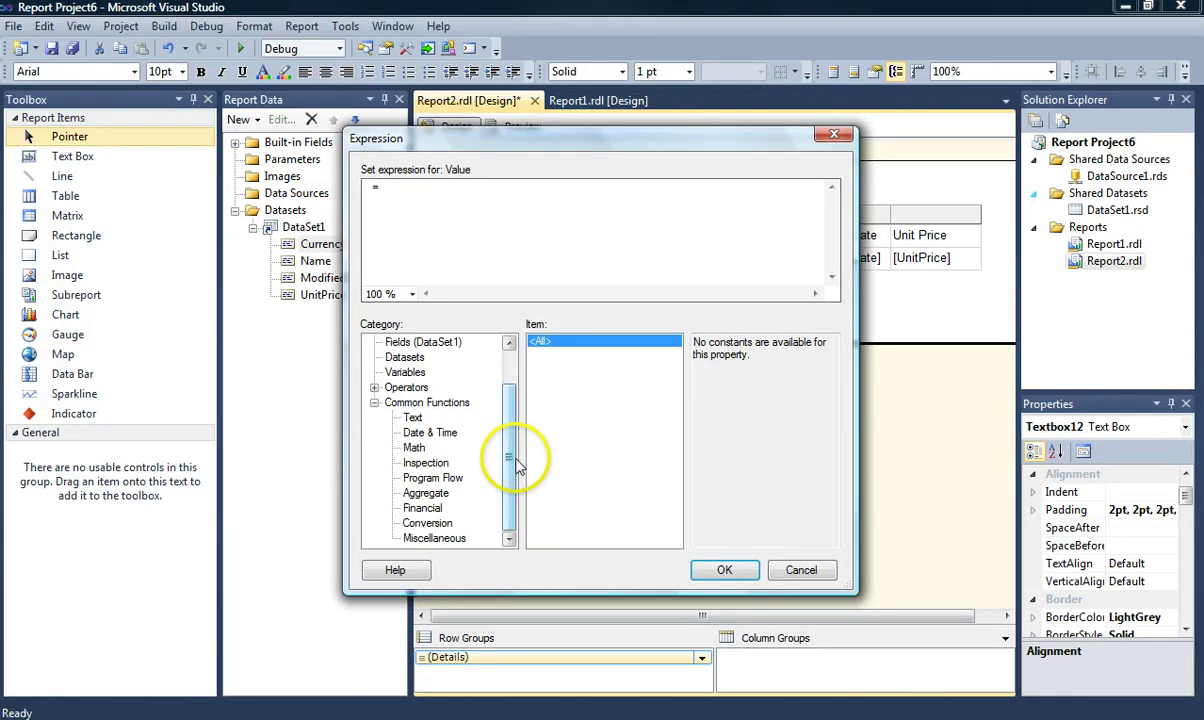
left_click(448, 541)
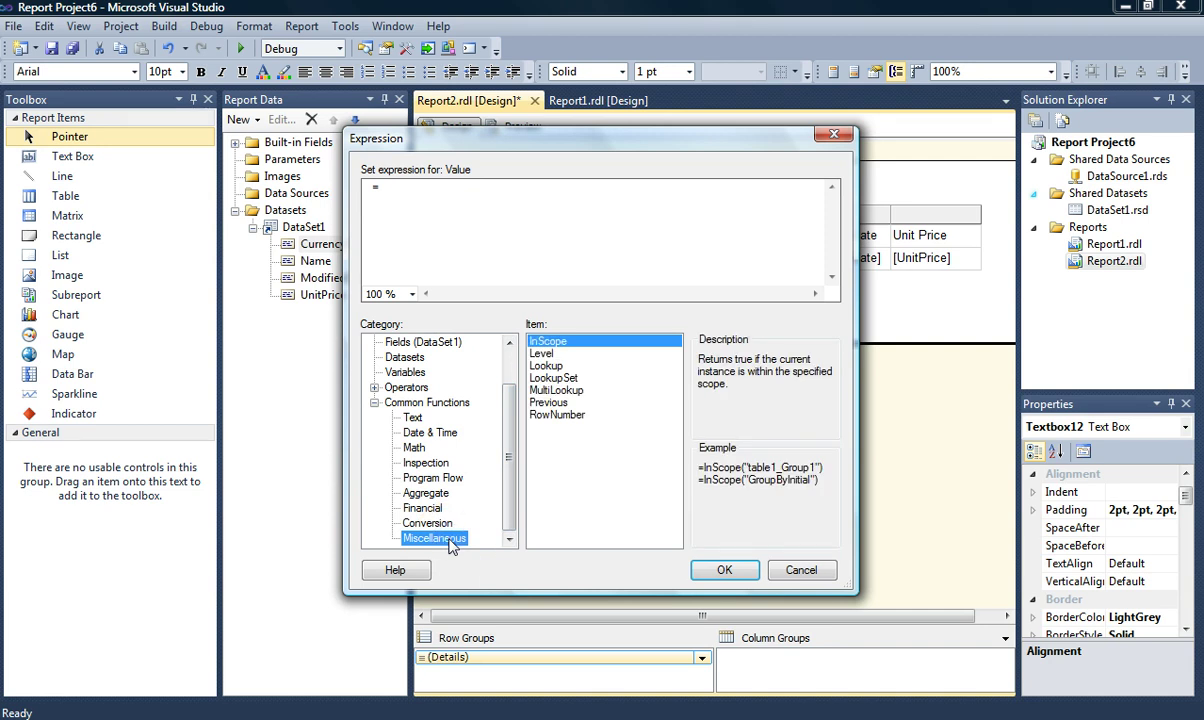
double_click(562, 415)
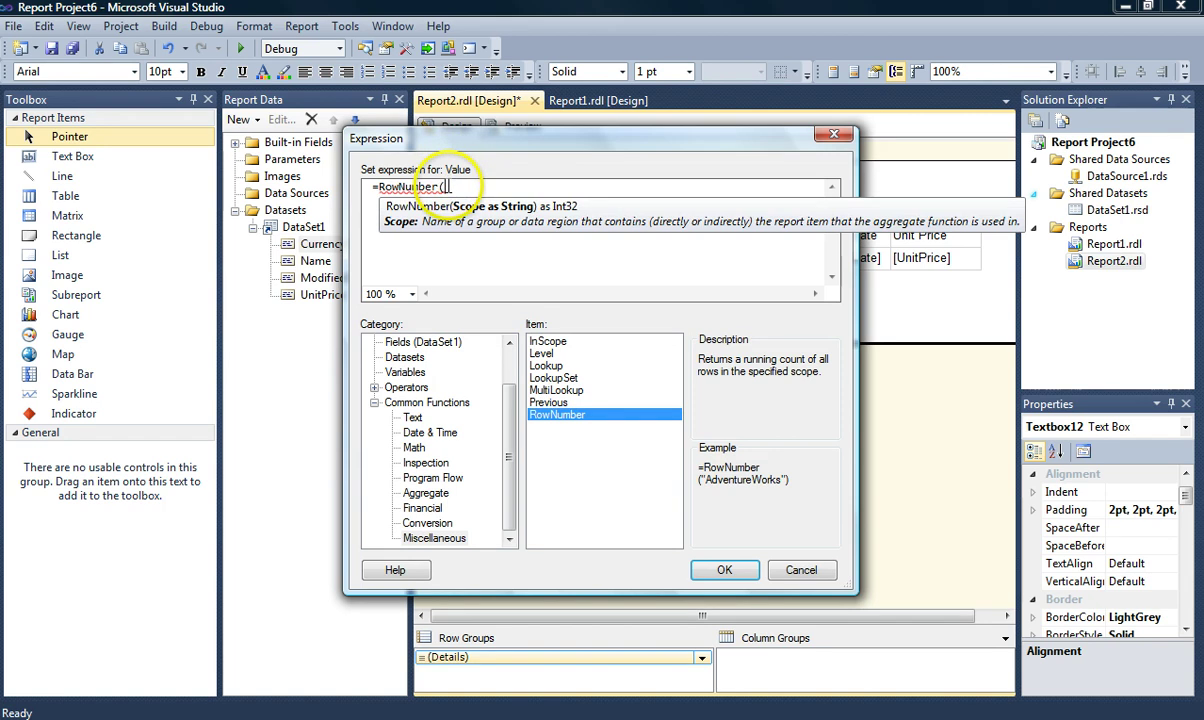
Complete the expression as =RowNumber(nothing) and confirm it.
left_click(450, 186)
type("nothing")
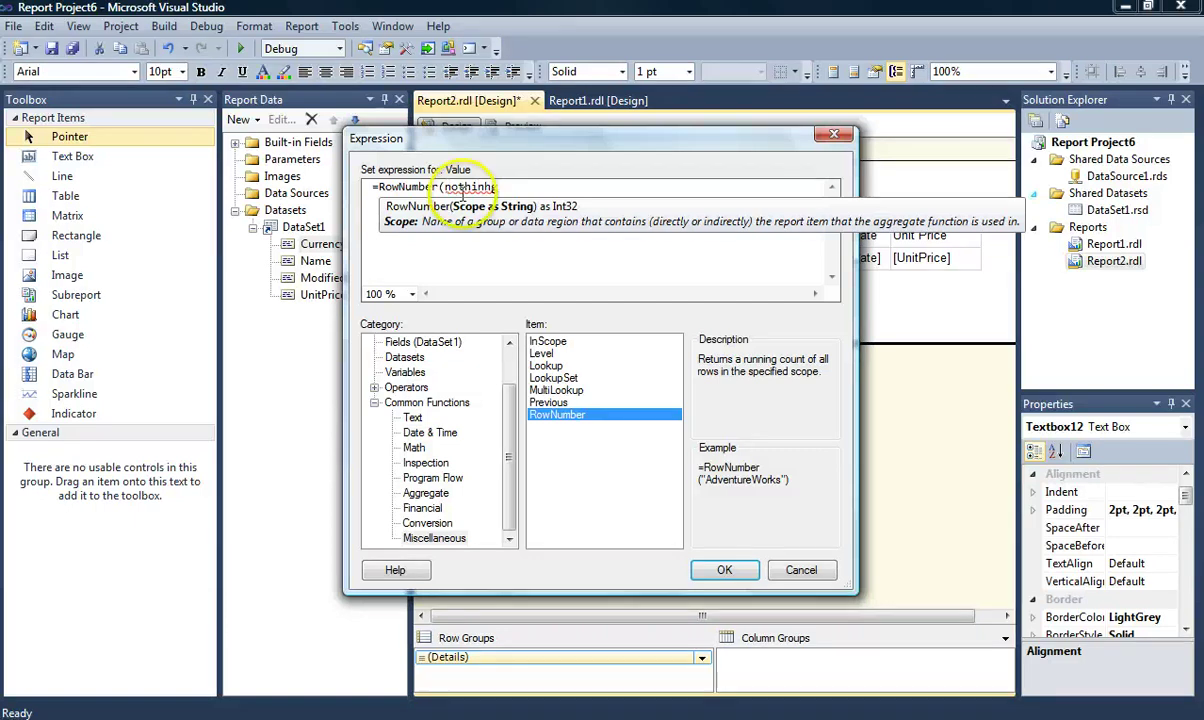
left_click(491, 186)
key("BackSpace")
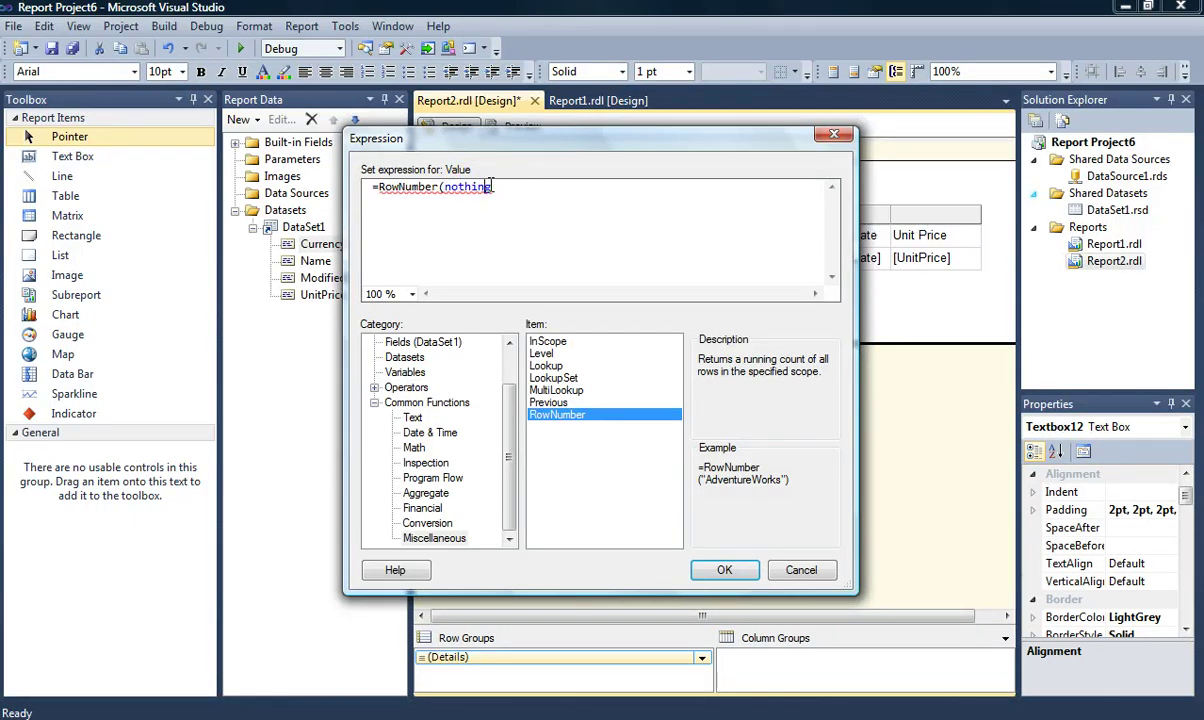
type(")")
key("BackSpace")
left_click(497, 187)
type(")")
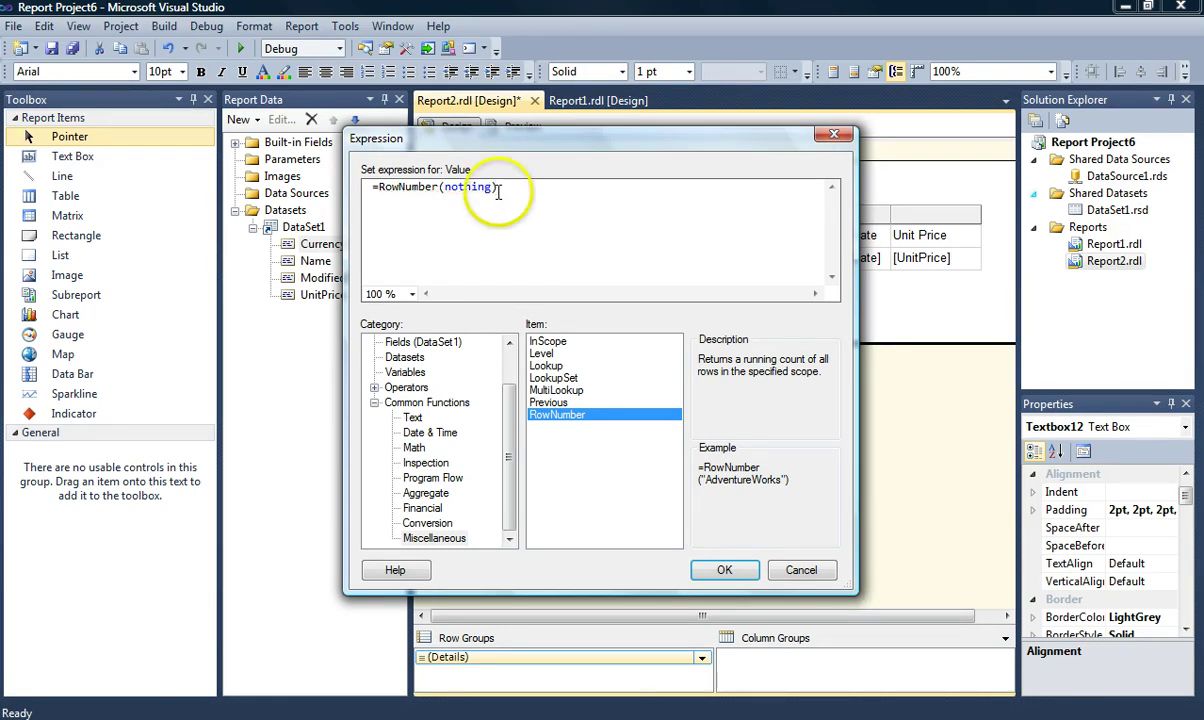
left_click(708, 570)
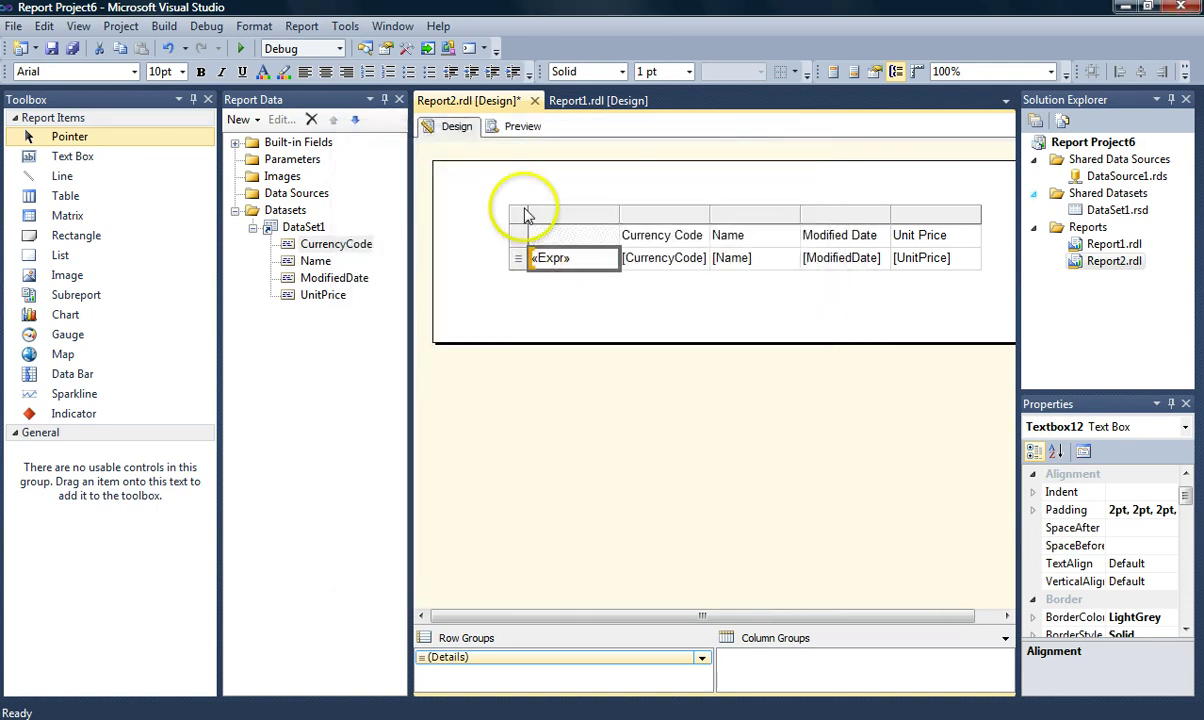
Preview the report, scroll page 1, check page 2, then return to page 1 to verify numbering.
left_click(519, 134)
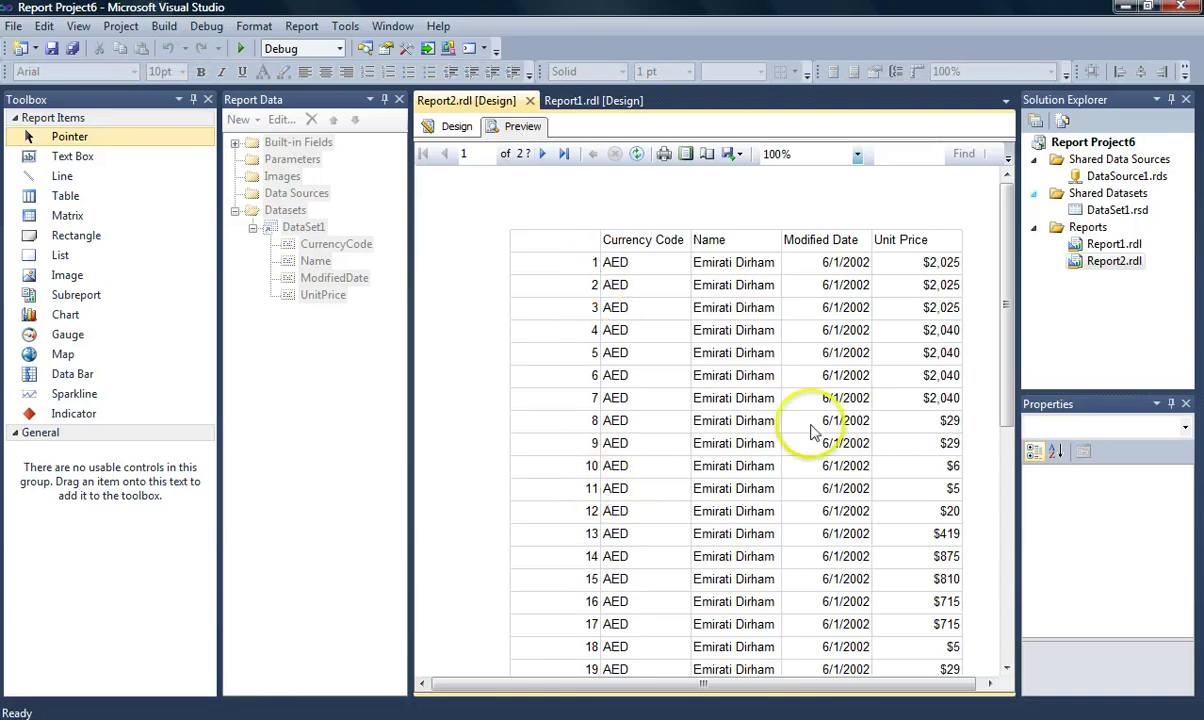
left_click_drag(1012, 228, 1025, 508)
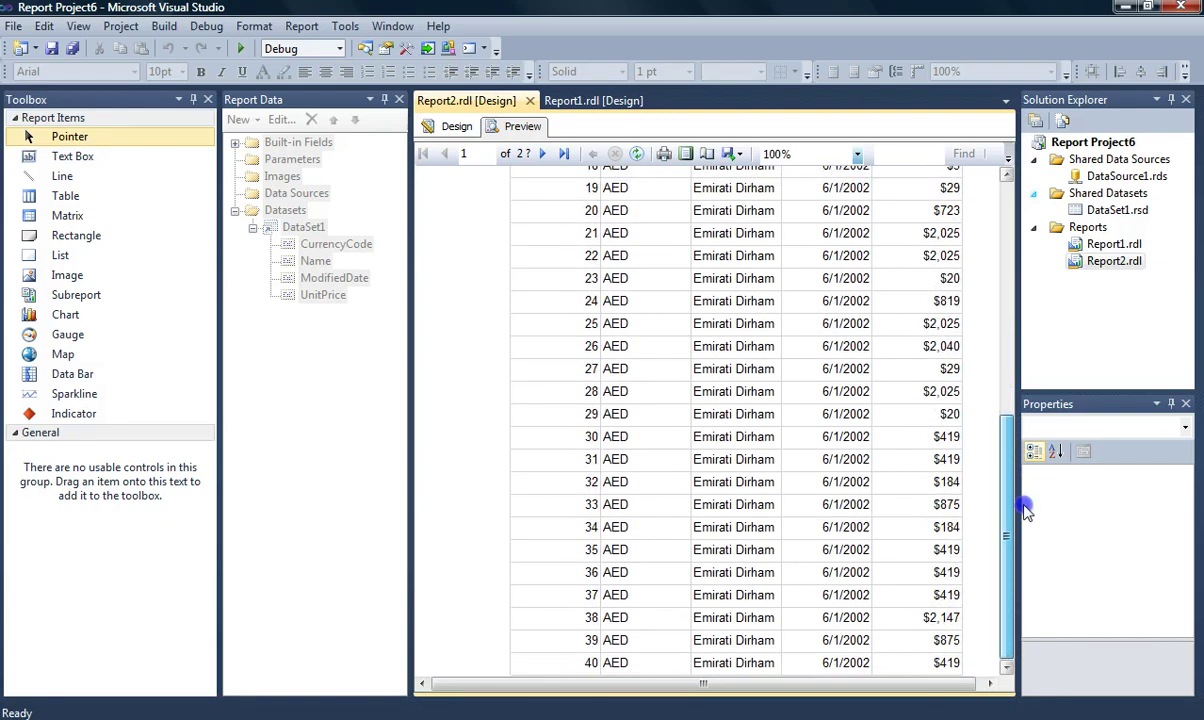
left_click(541, 155)
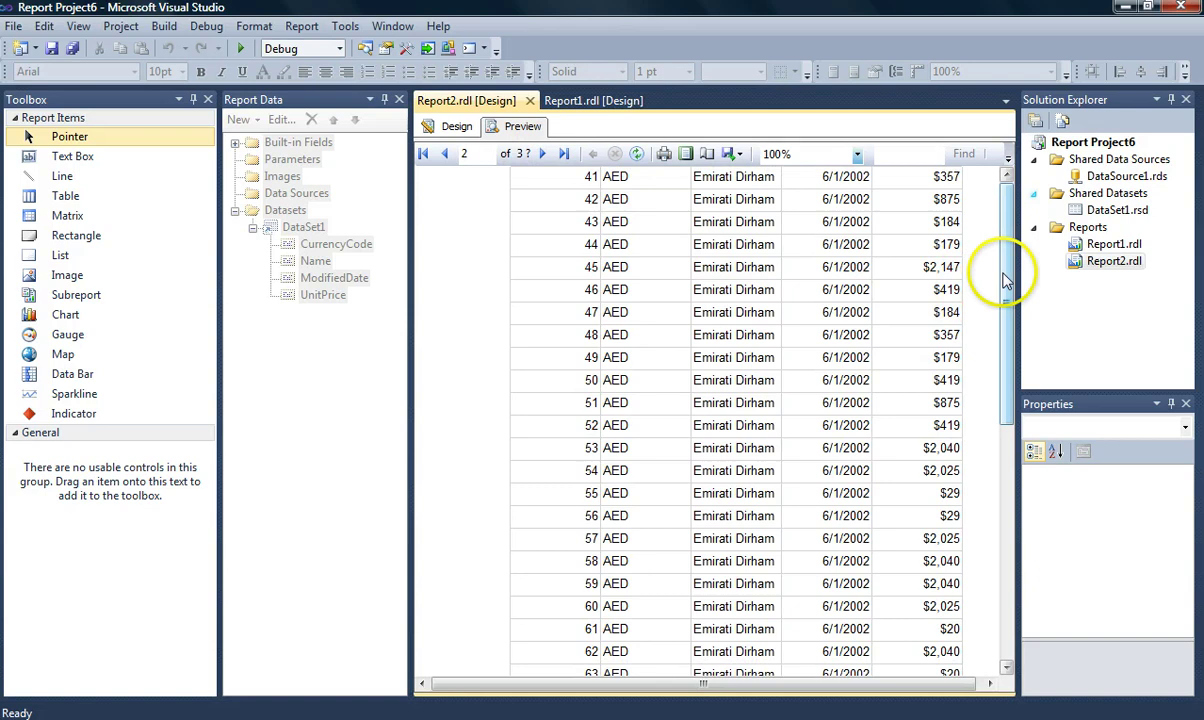
left_click_drag(1005, 280, 958, 150)
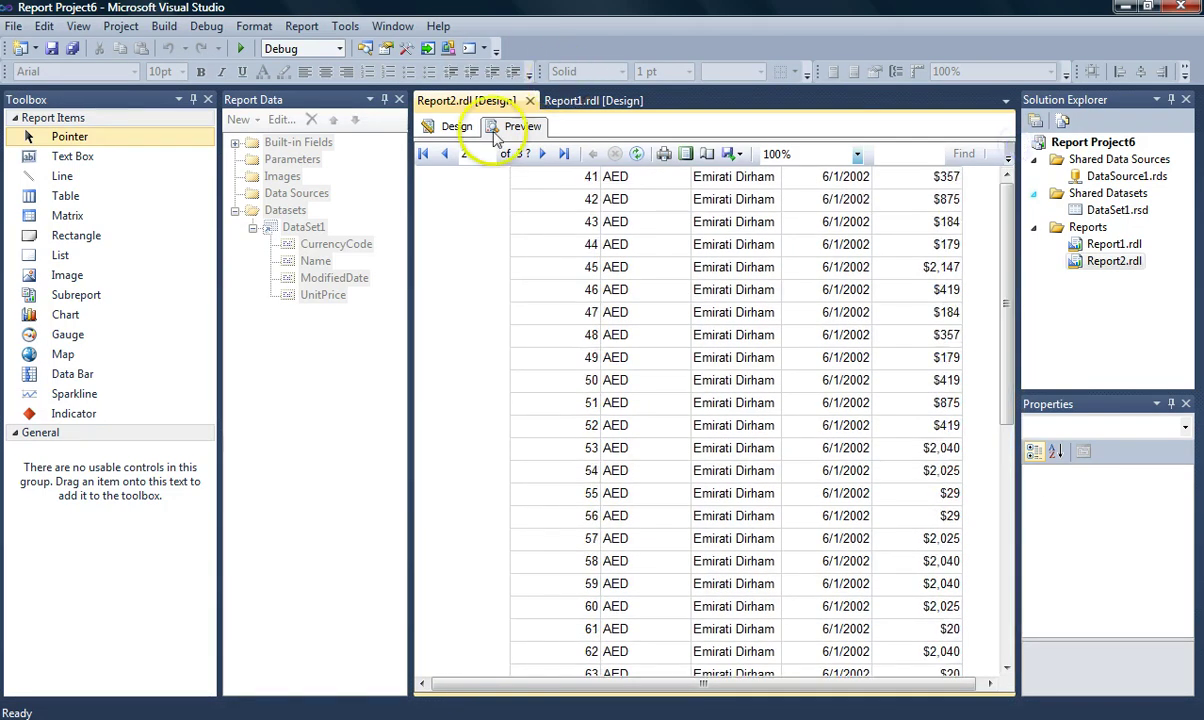
left_click(449, 152)
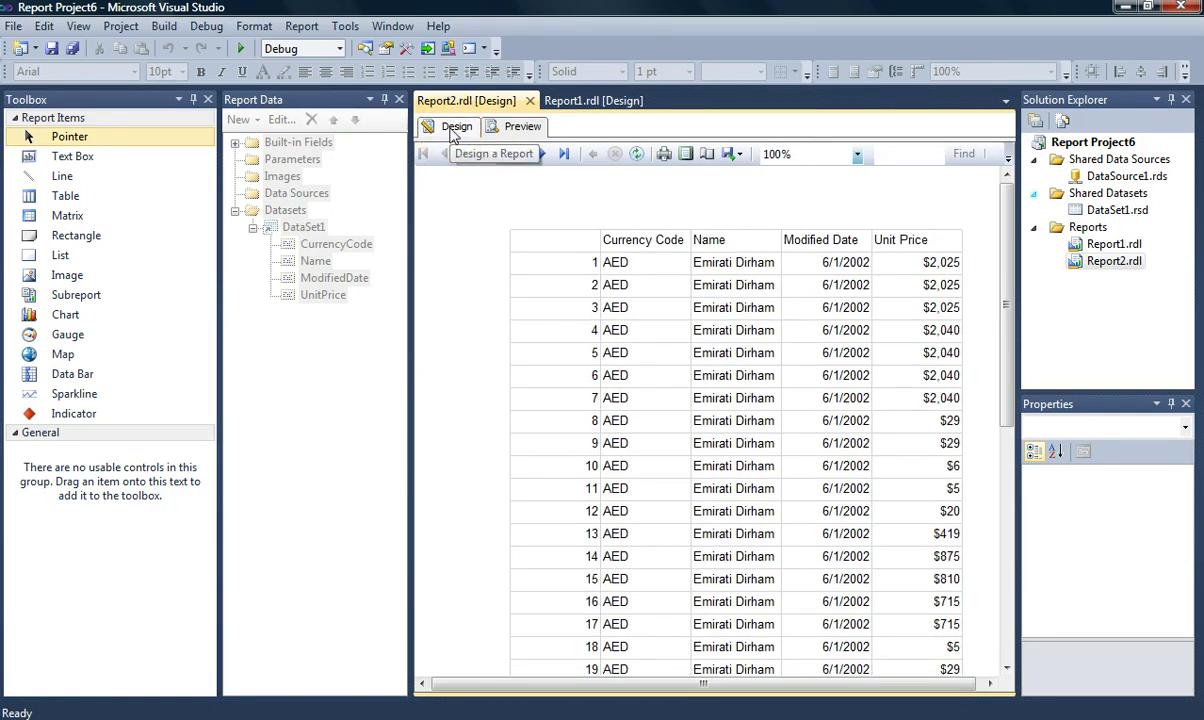
Switch back to Design view, where the first detail cell shows «Expr».
left_click(451, 130)
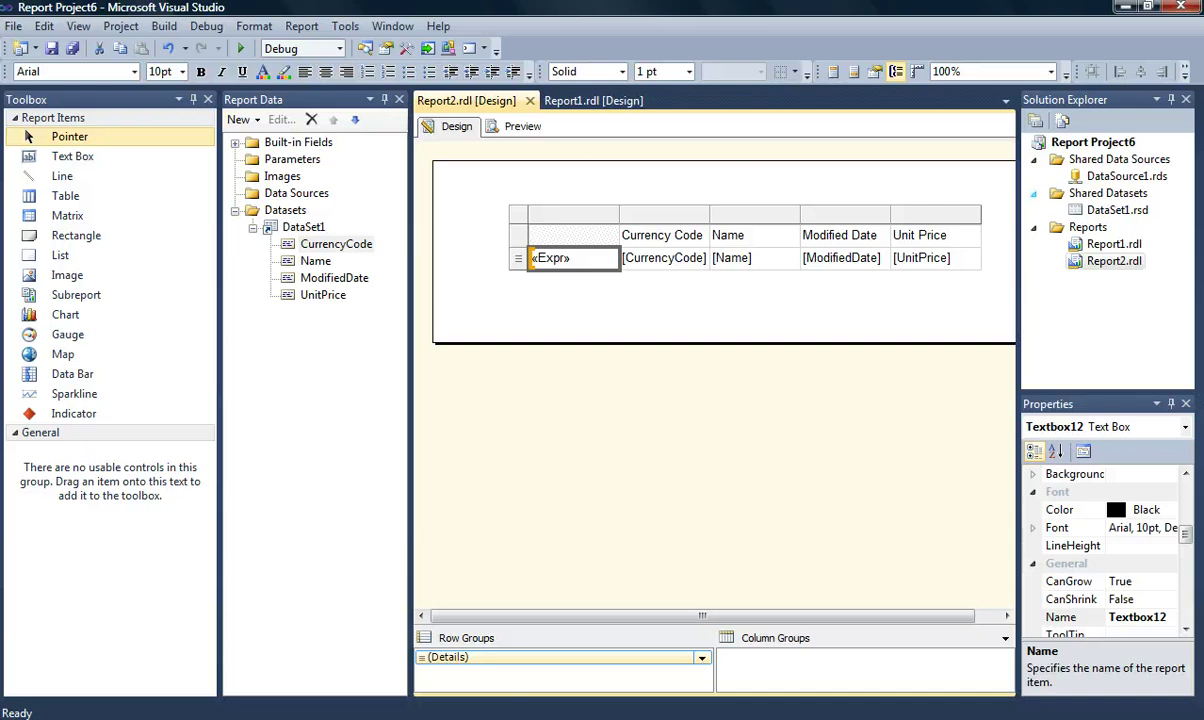
left_click(188, 605)
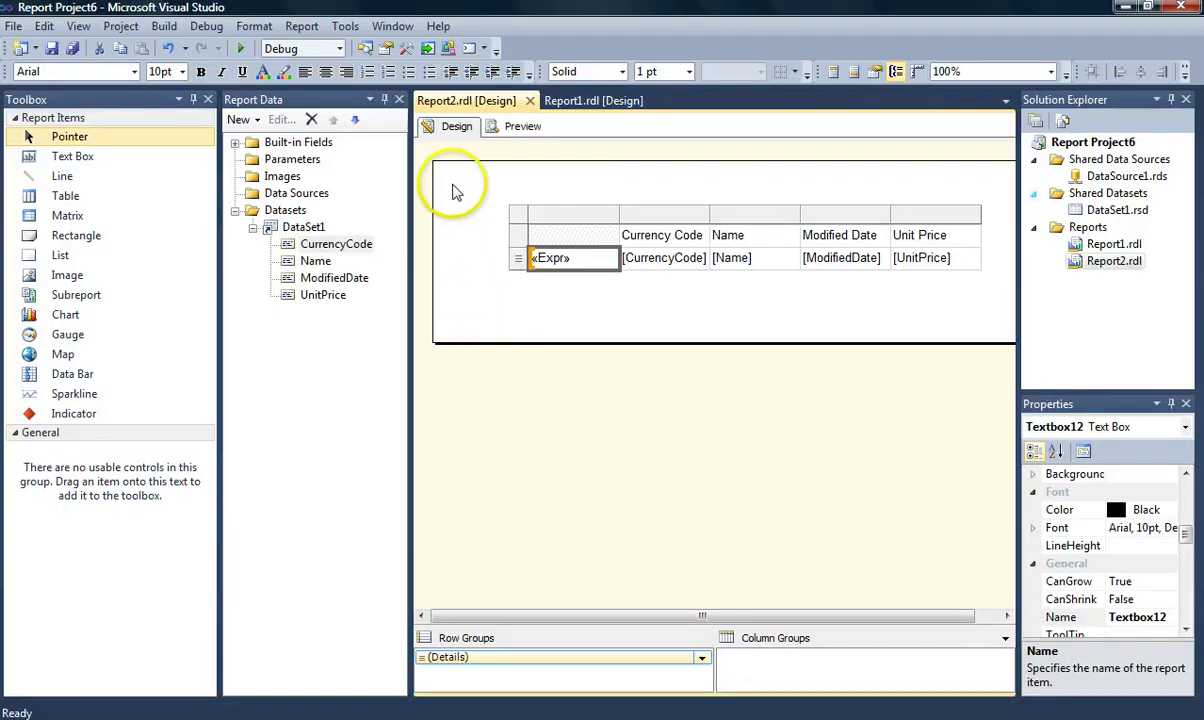
In Report Properties, set the paper size to Custom, 8.5in wide by 6in high.
left_click(302, 27)
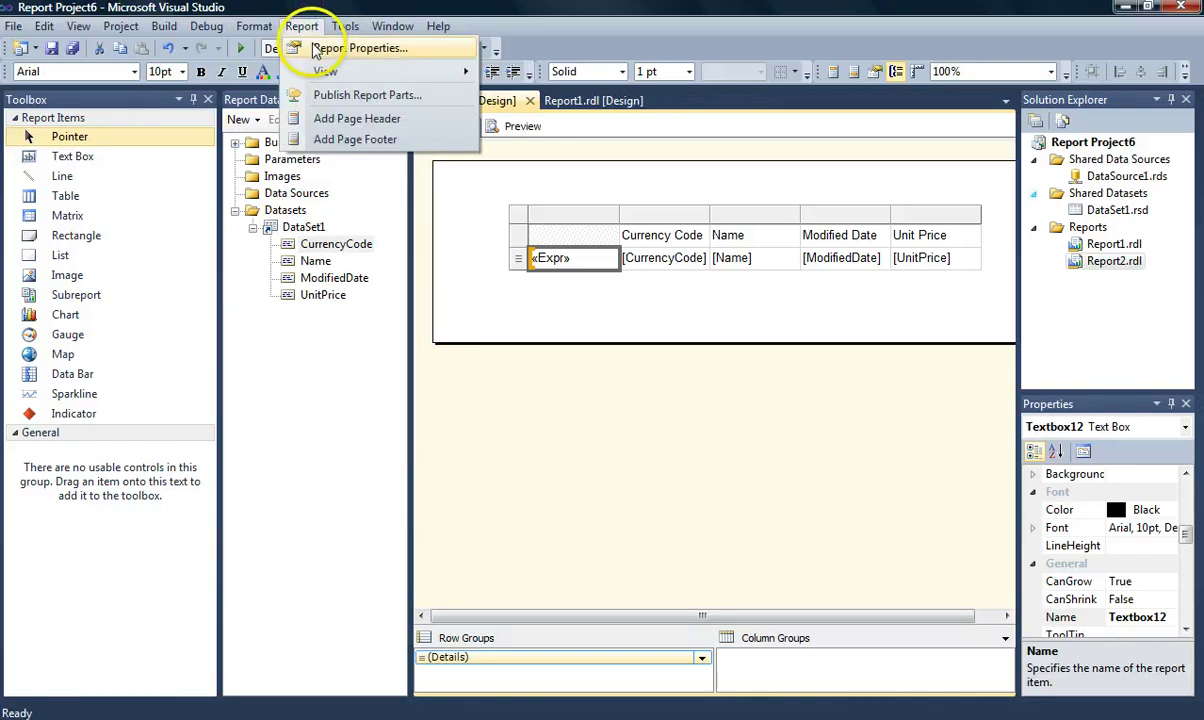
left_click(316, 50)
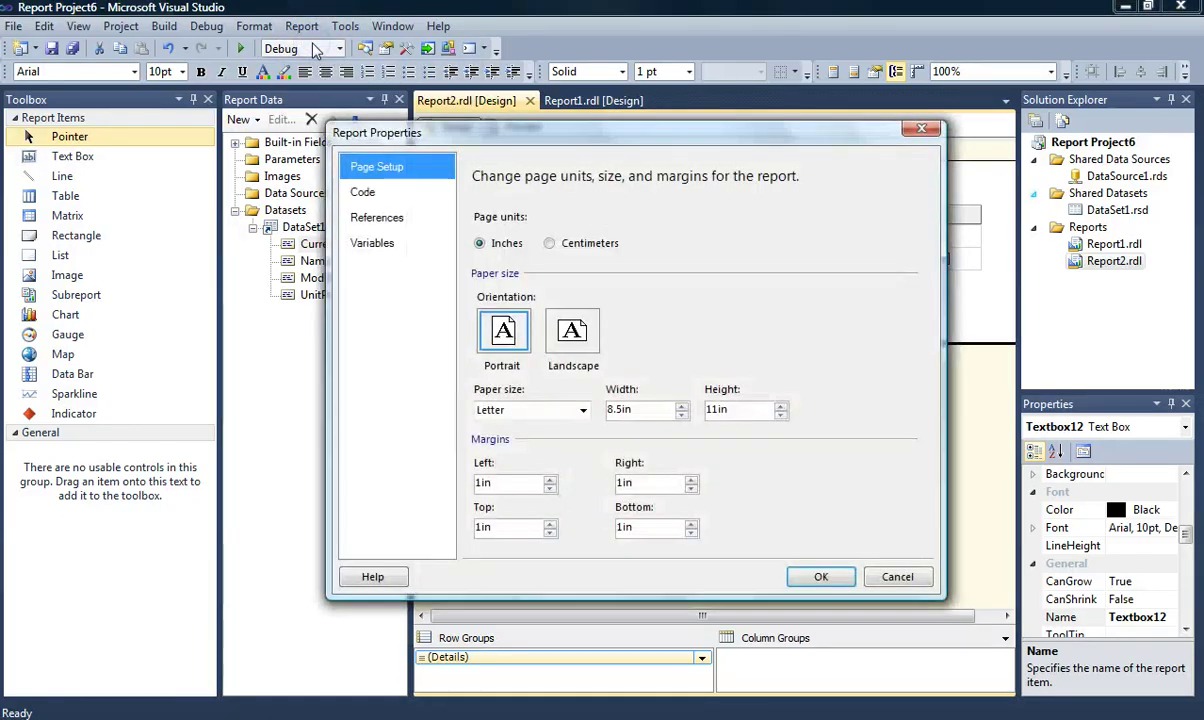
left_click(581, 412)
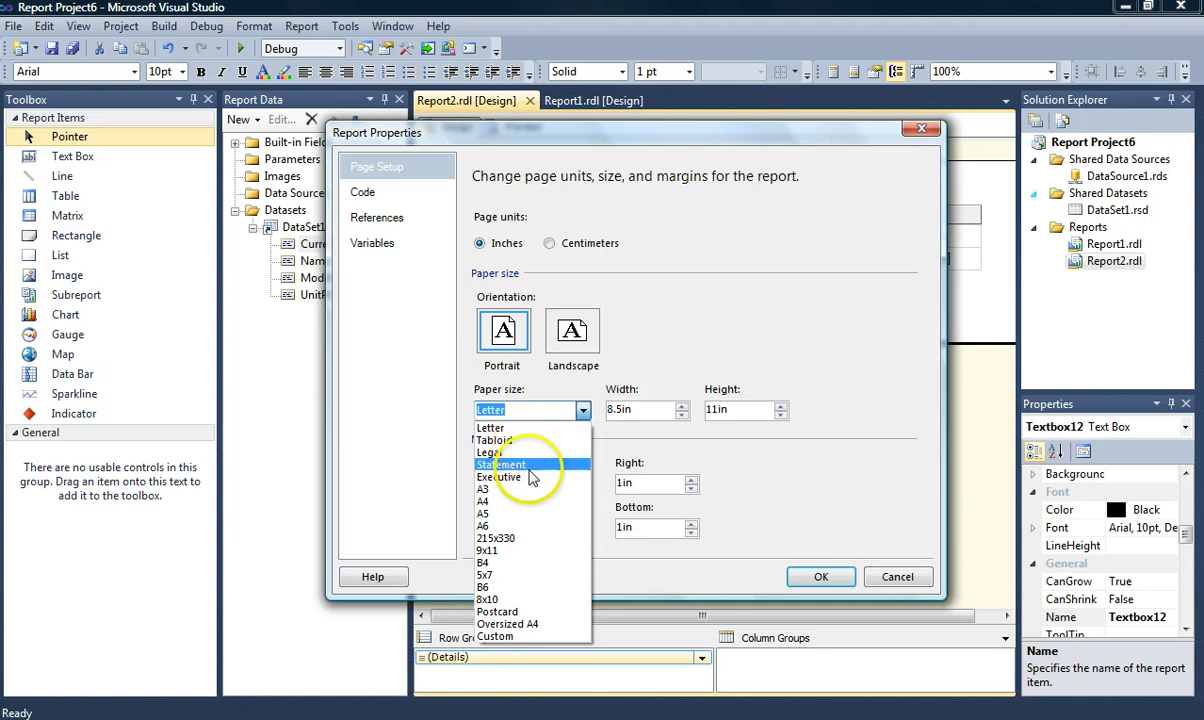
left_click(537, 638)
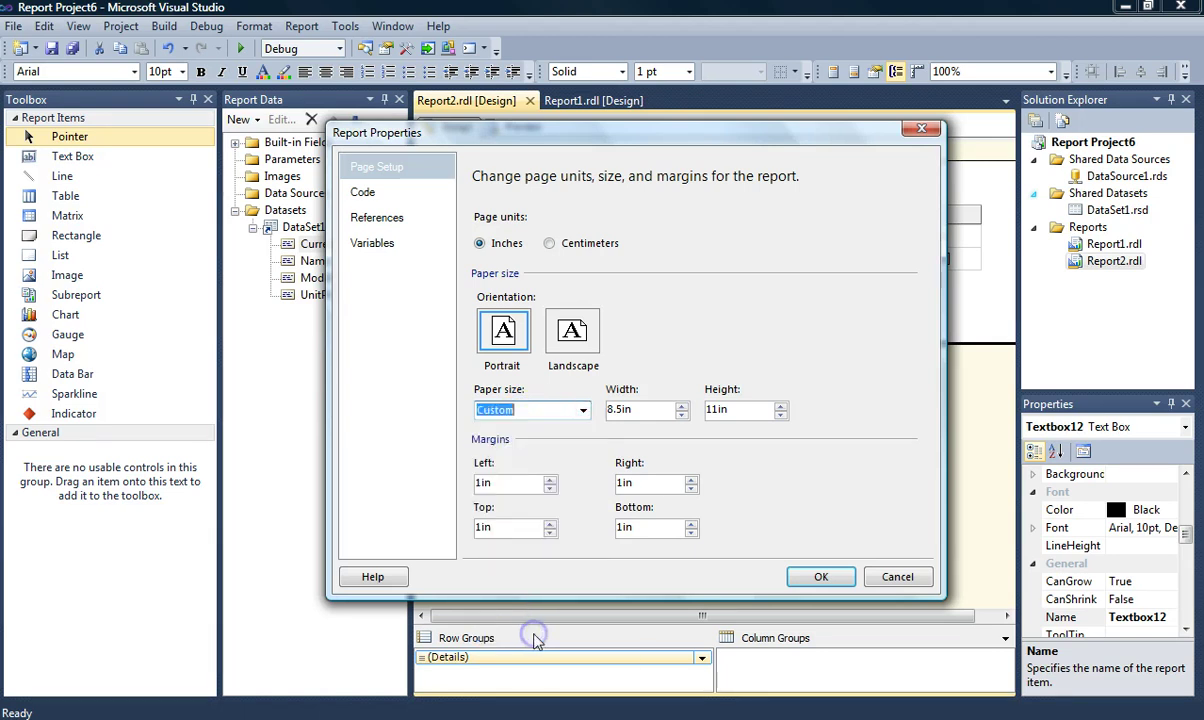
left_click(717, 411)
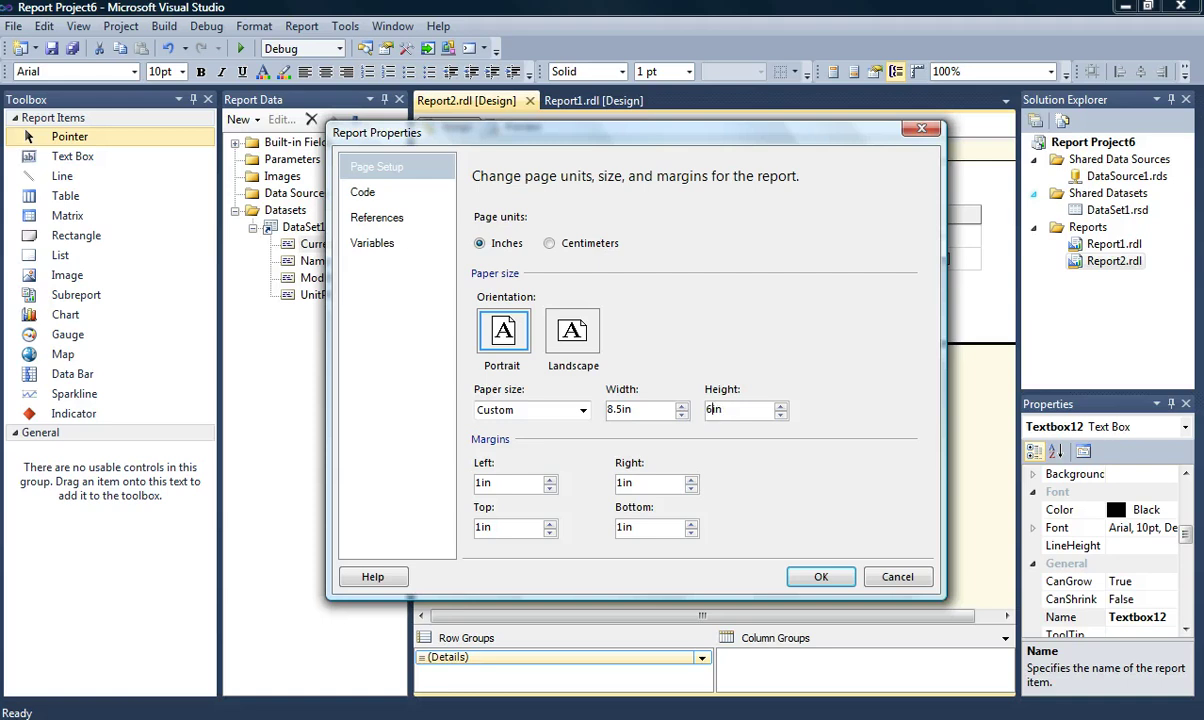
left_click(828, 580)
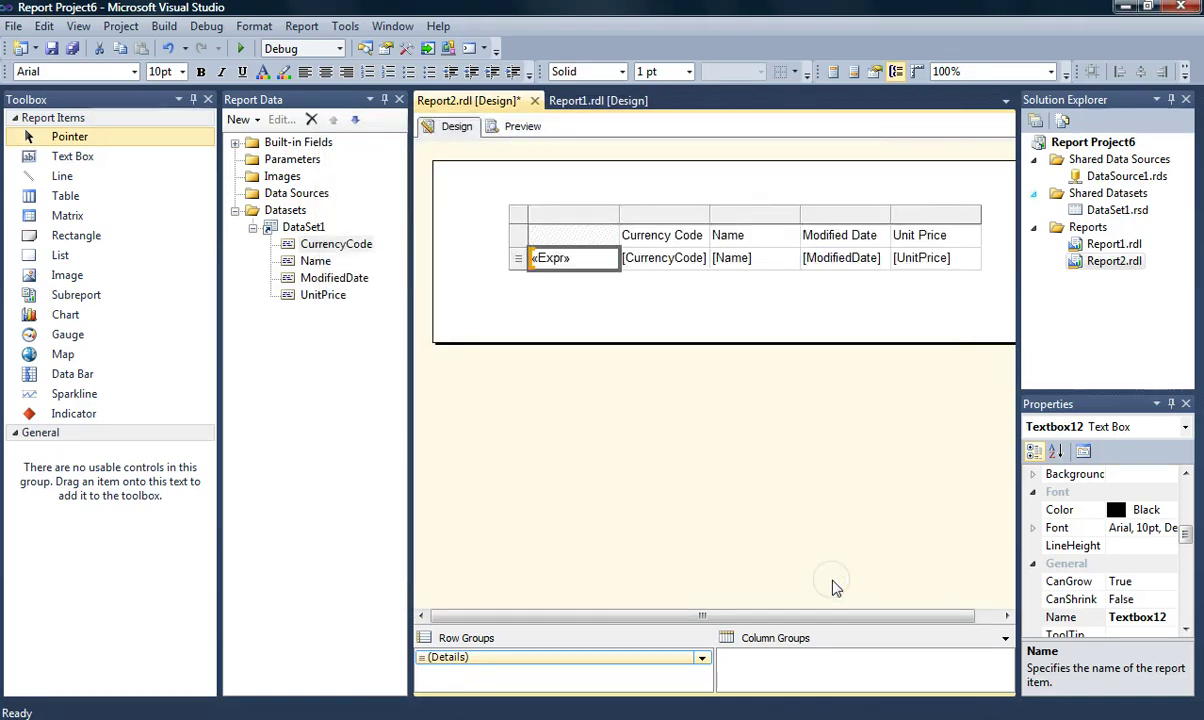
Preview the report and page through pages 1 to 3, each showing about 20 numbered rows.
left_click(513, 133)
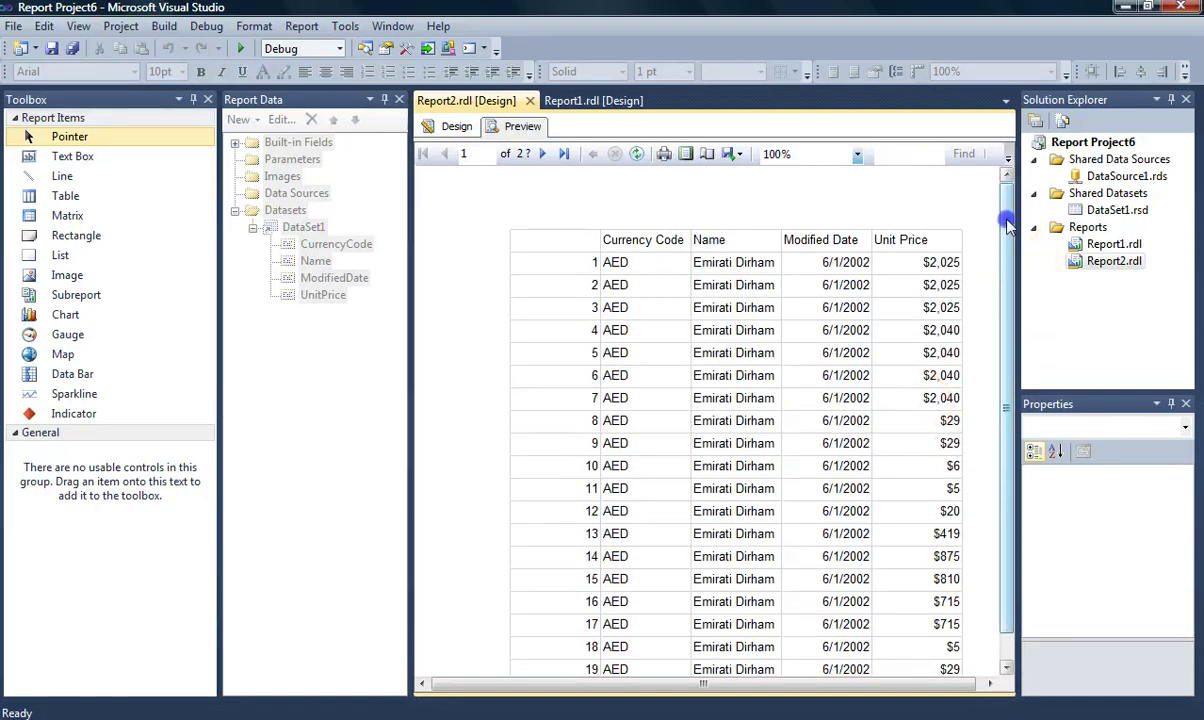
left_click_drag(1008, 228, 1012, 285)
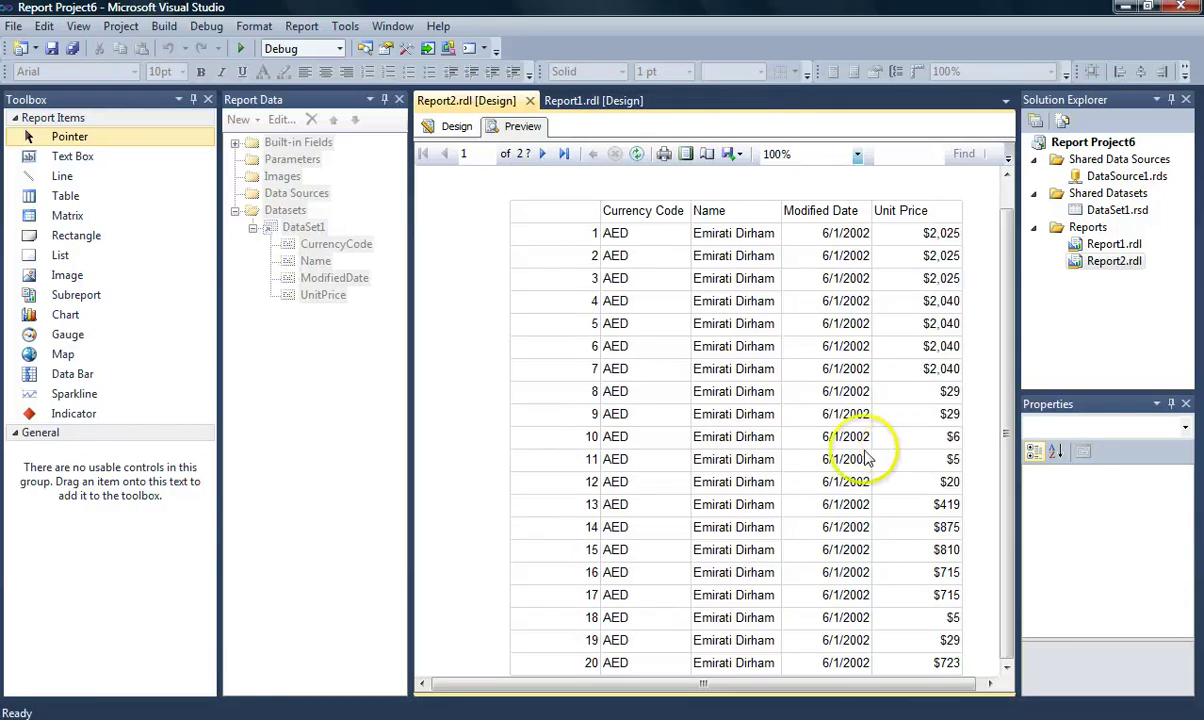
left_click(543, 155)
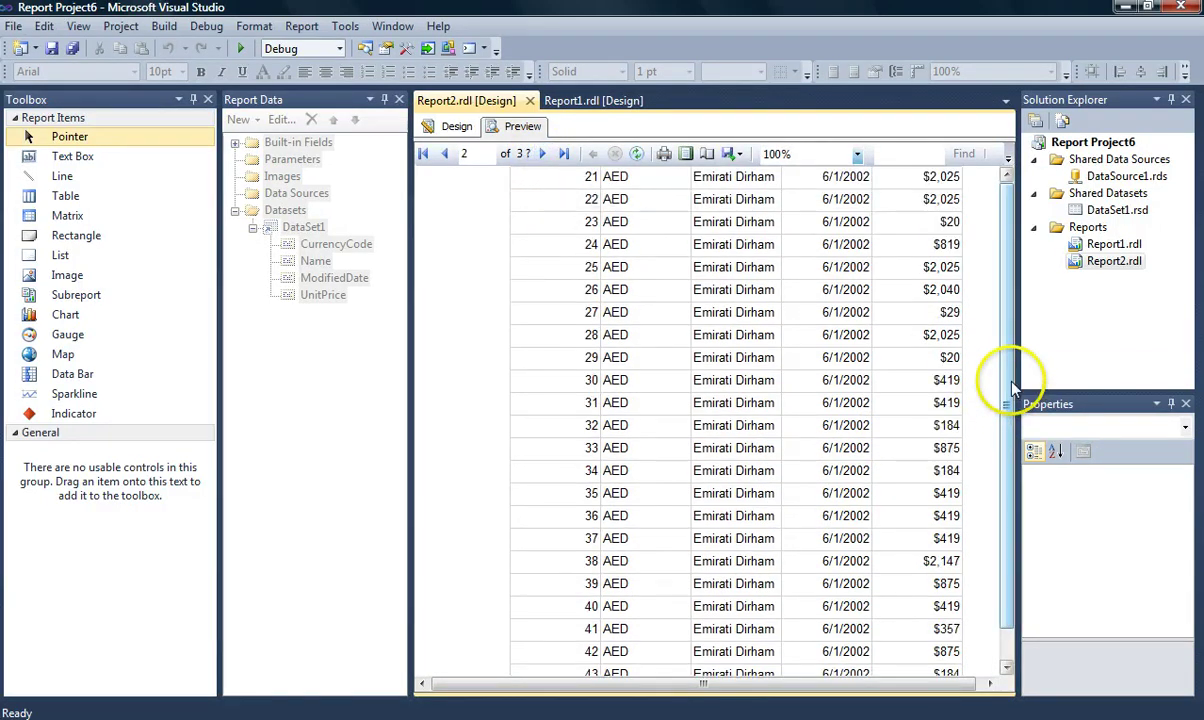
left_click_drag(1013, 376, 1016, 215)
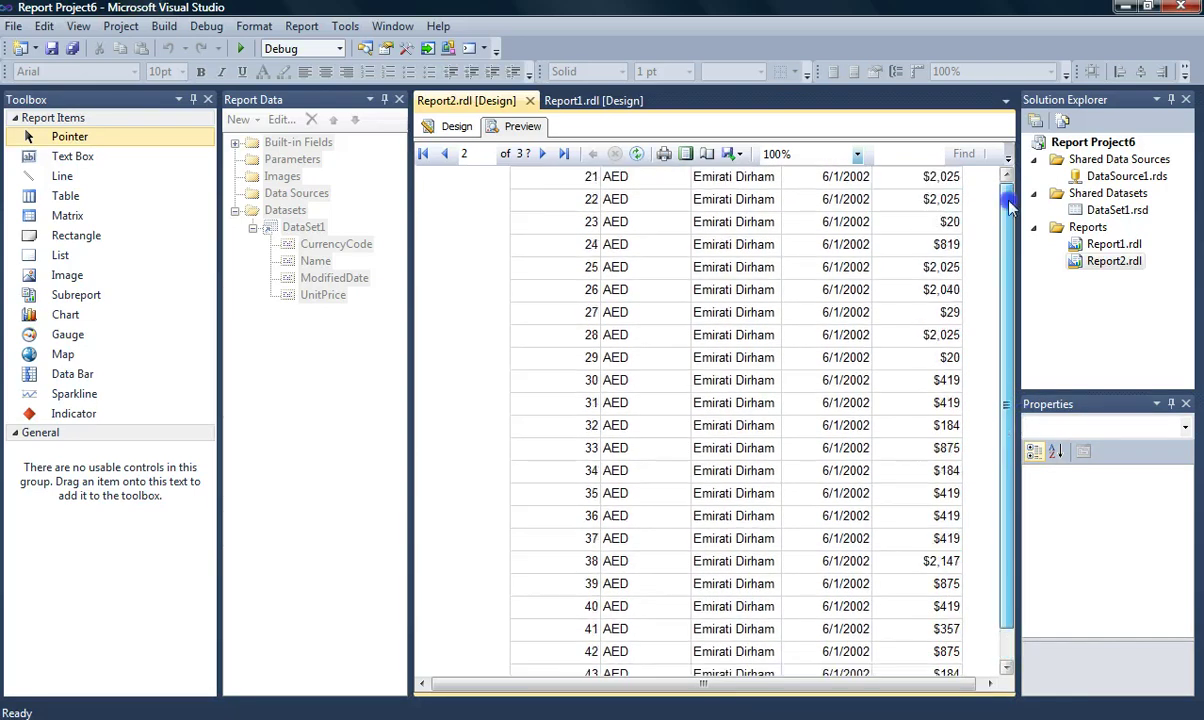
left_click(544, 157)
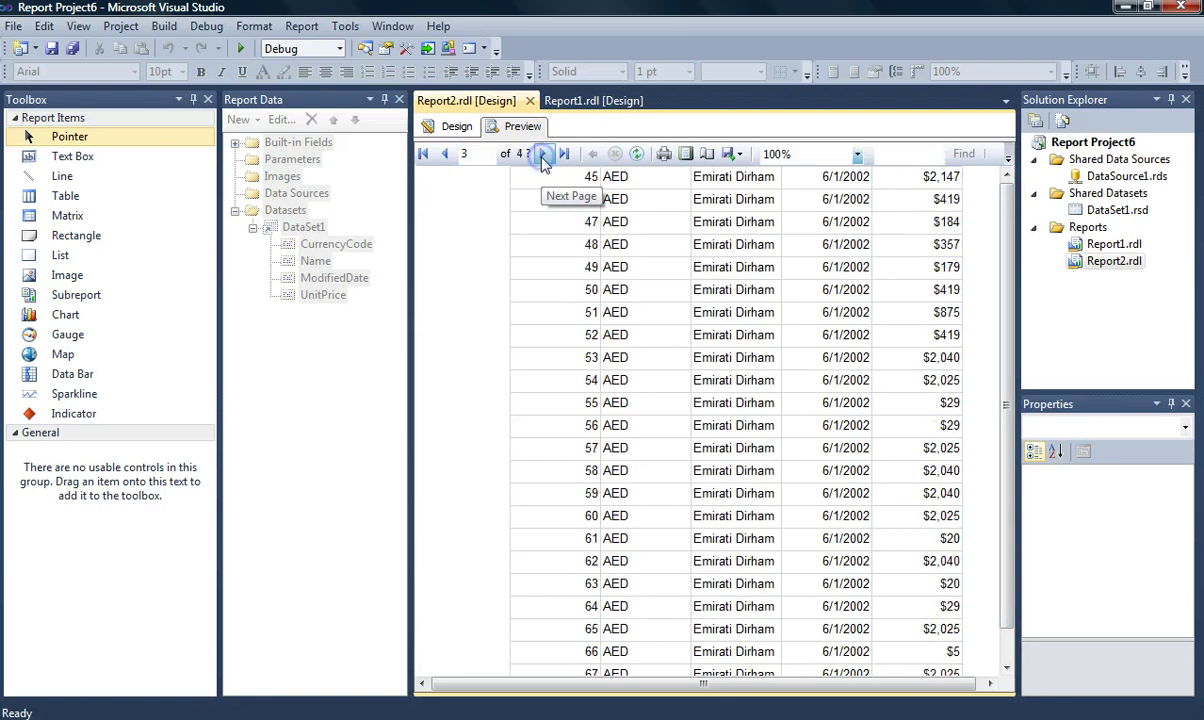
left_click_drag(1006, 252, 1008, 288)
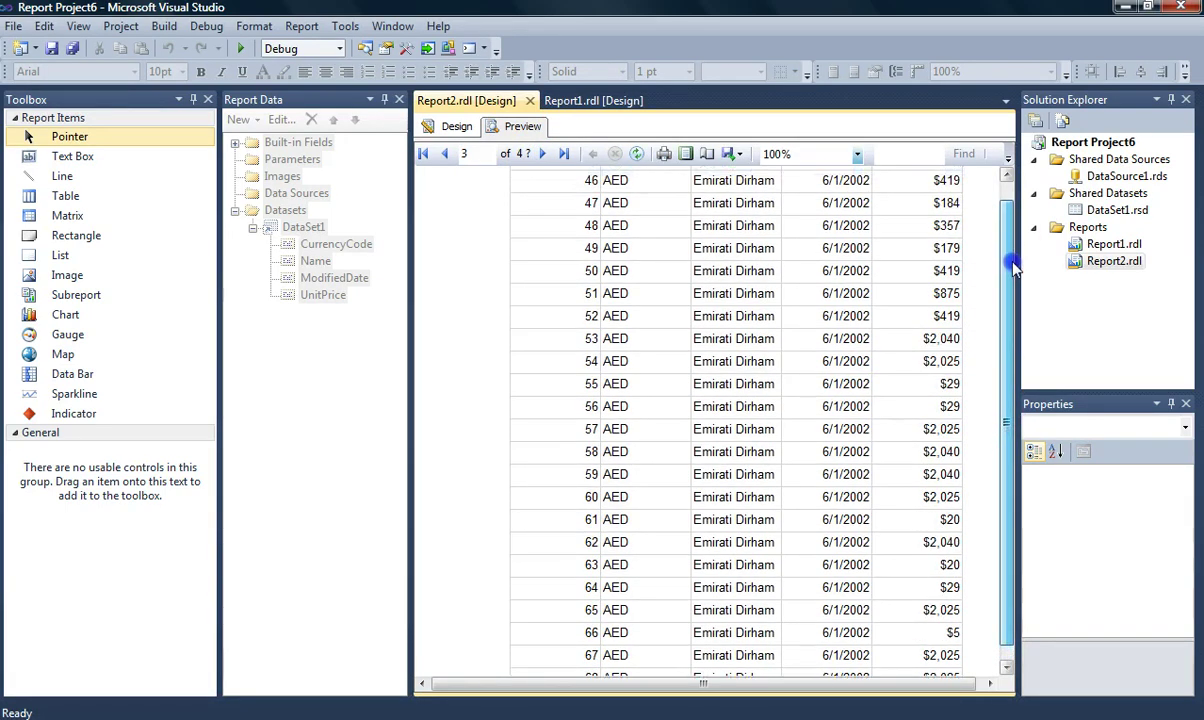